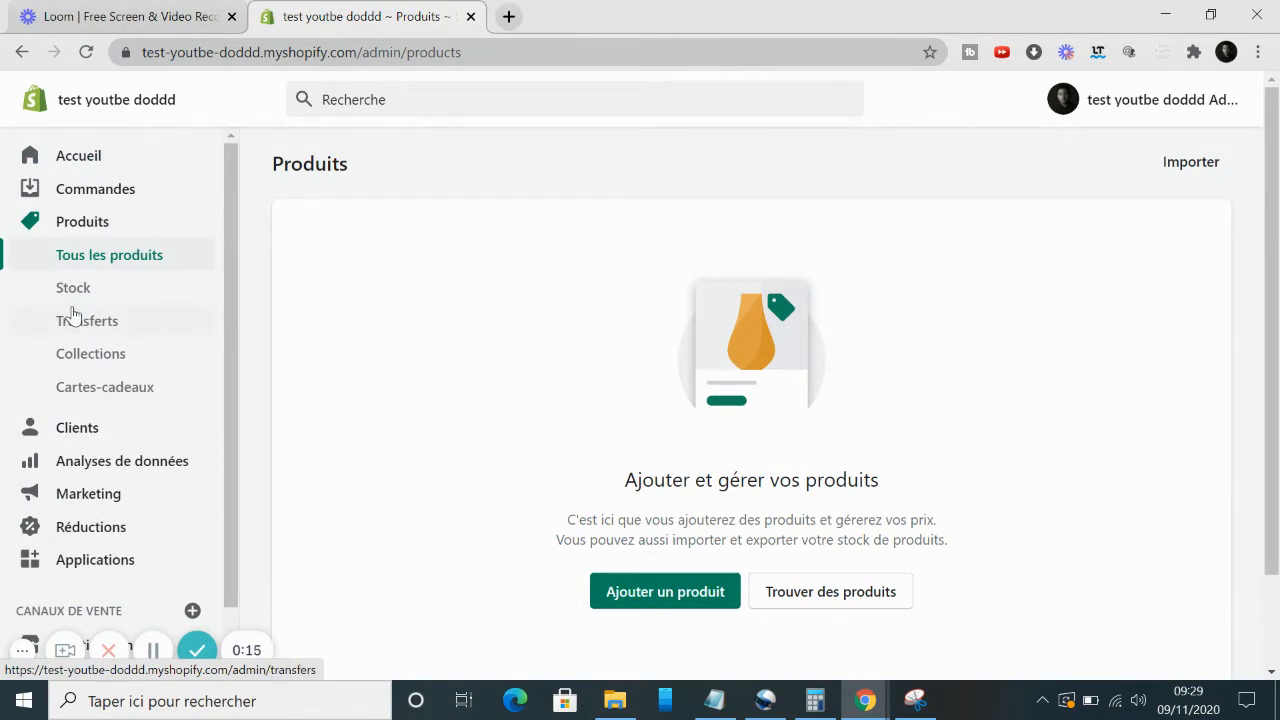
- Start a new product and enter "Pantalon Rayé" as its title
left_click(669, 593)
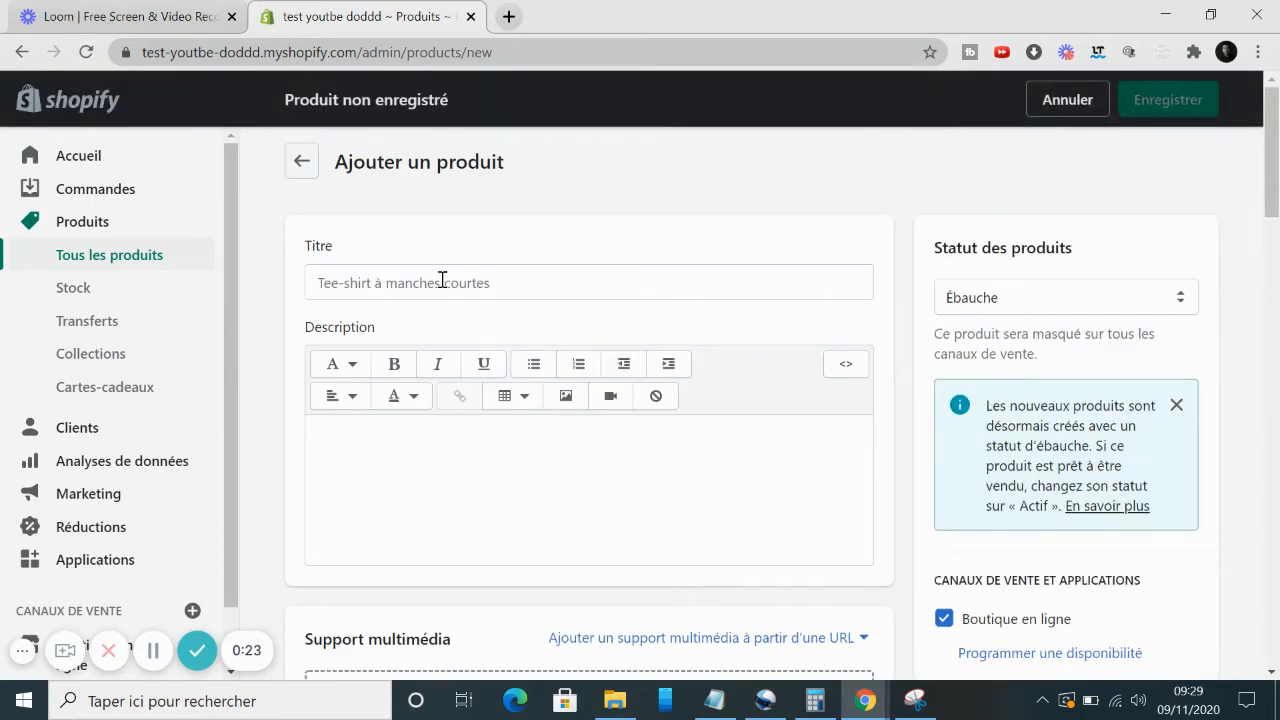
left_click(442, 281)
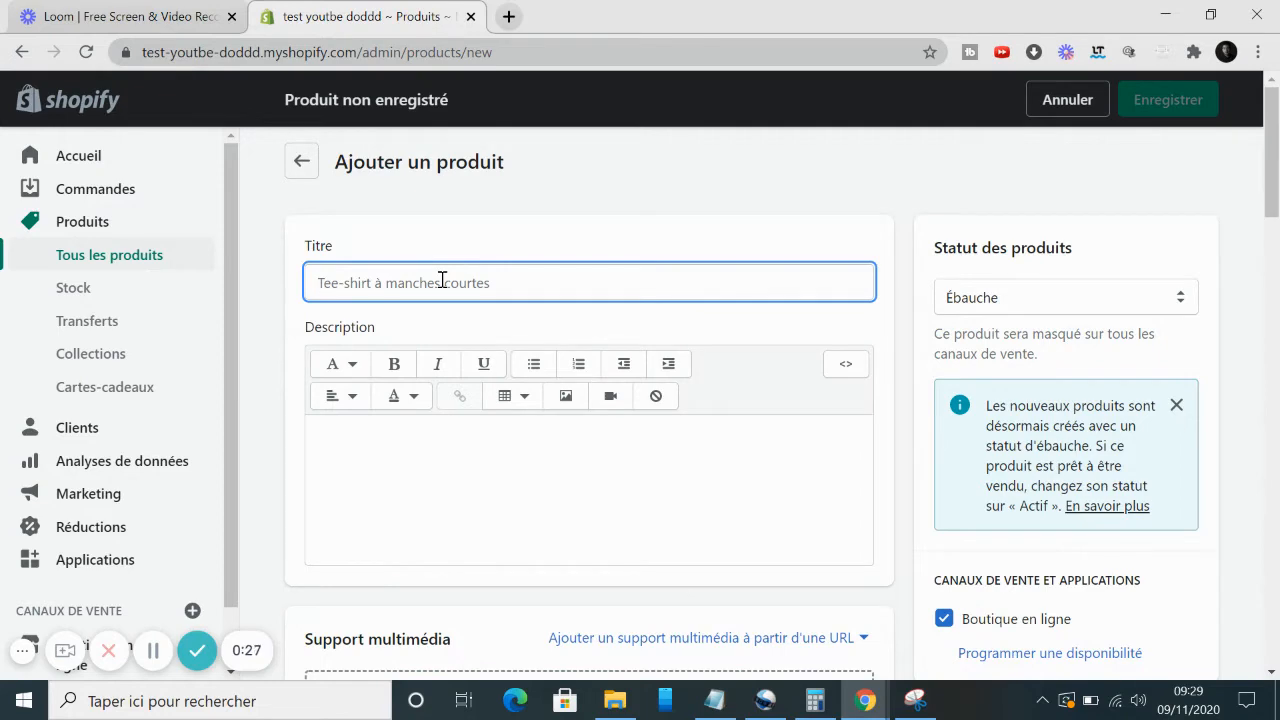
key("Caps_Lock")
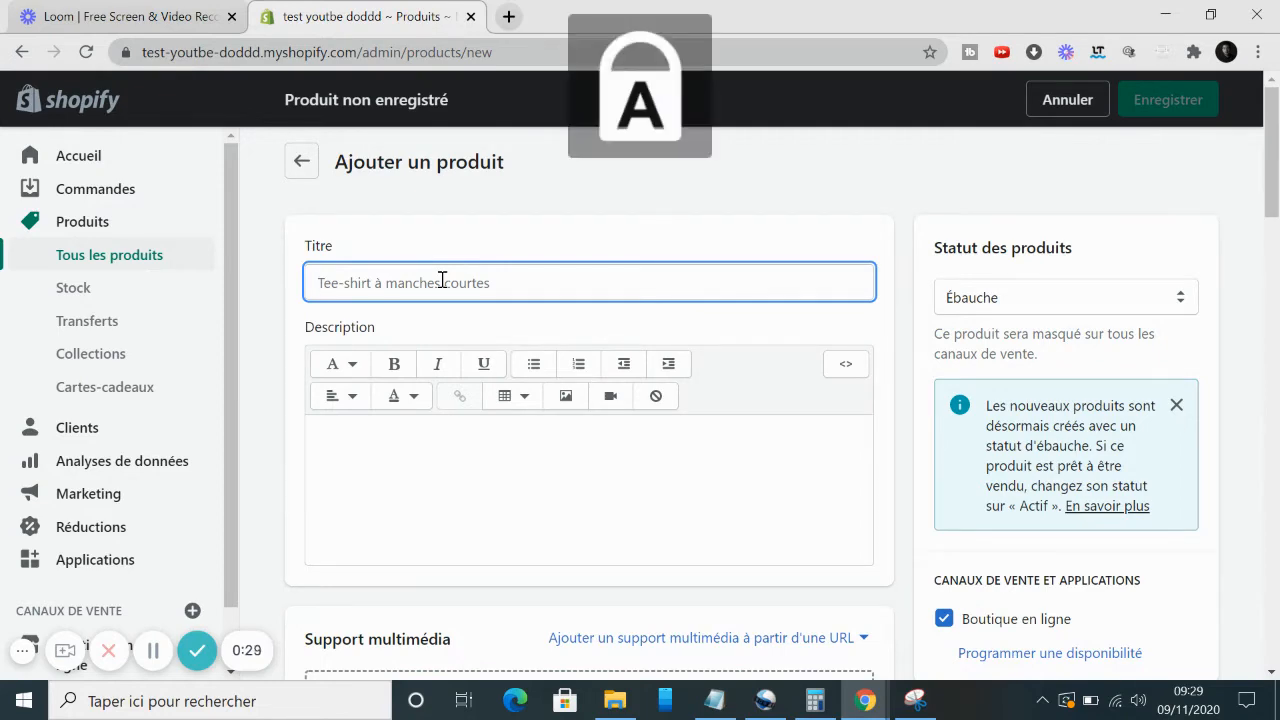
key("Caps_Lock")
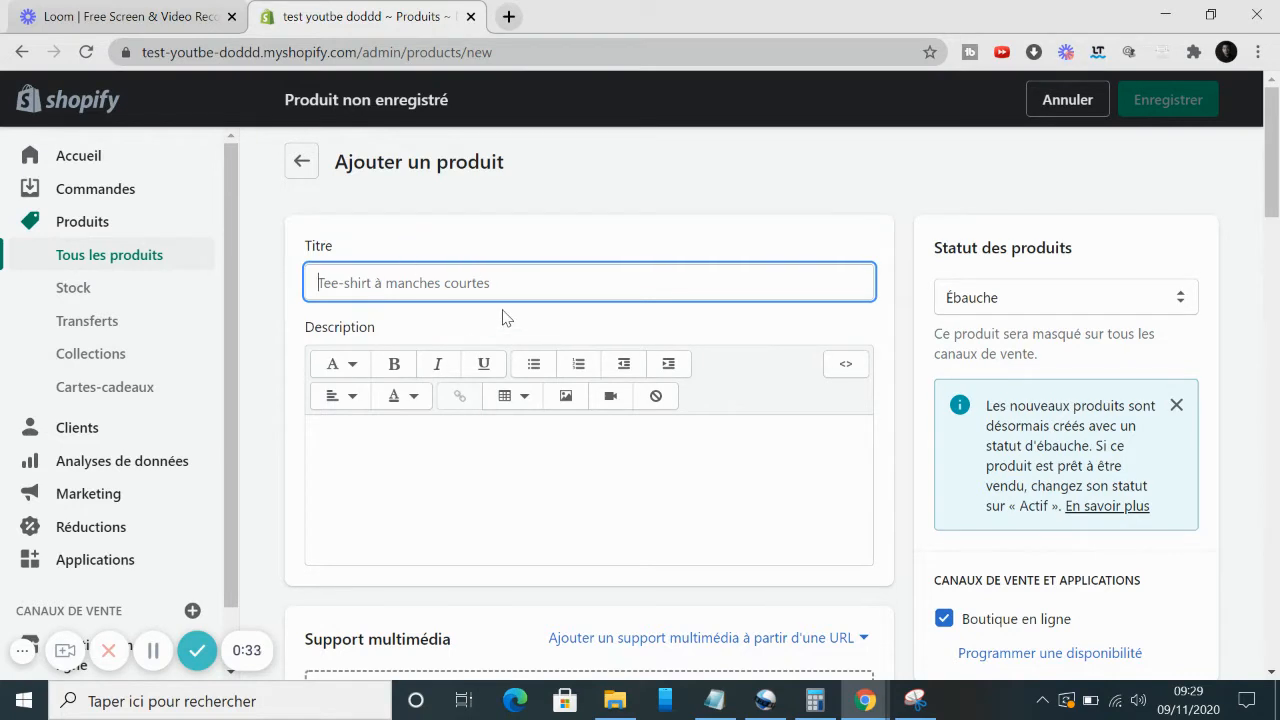
key("Caps_Lock")
type("P")
key("Caps_Lock")
type("ant")
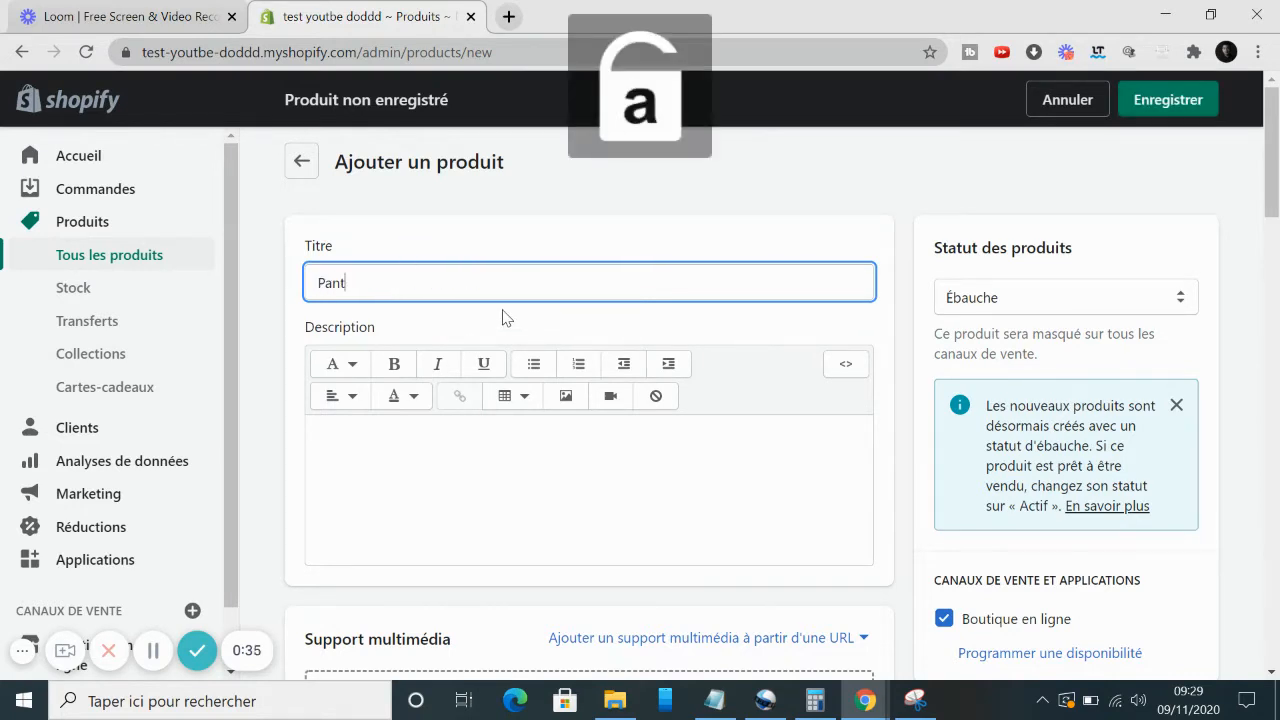
type("qalo")
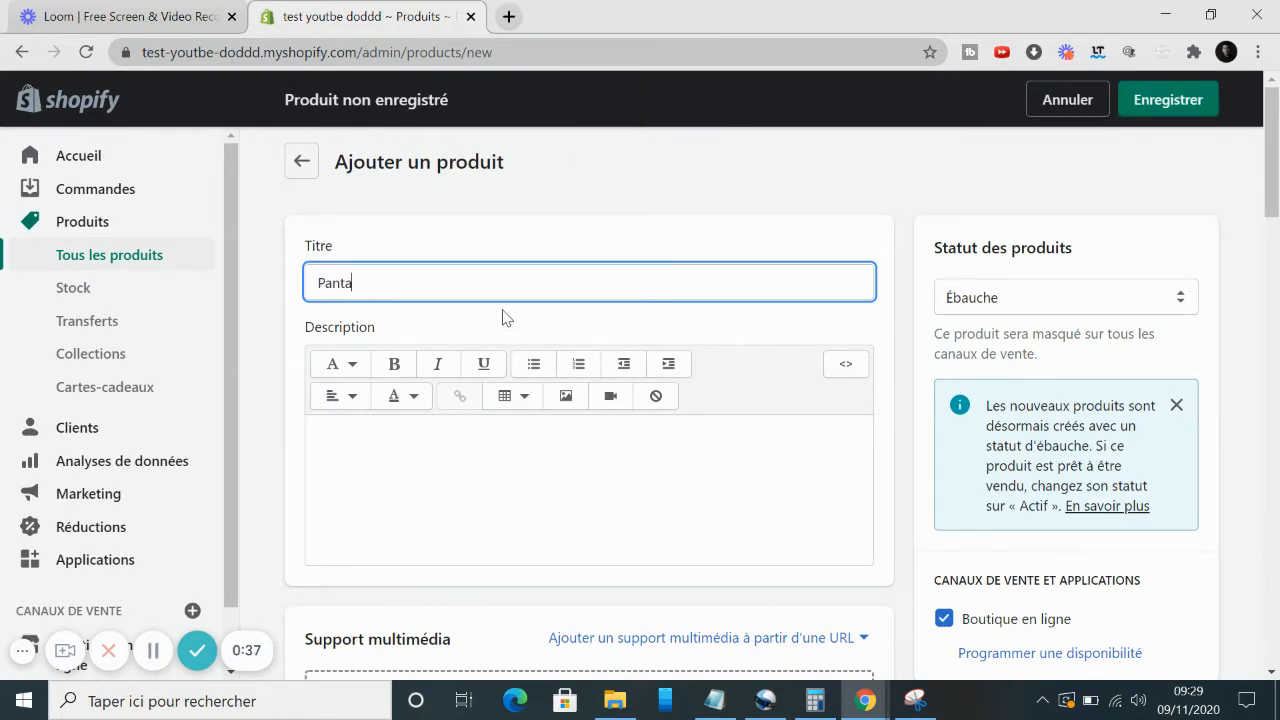
type("n")
key("Caps_Lock")
type("R")
key("Caps_Lock")
type("a")
- Enter "2 /3 lignes" as the first line of the product description
left_click(388, 454)
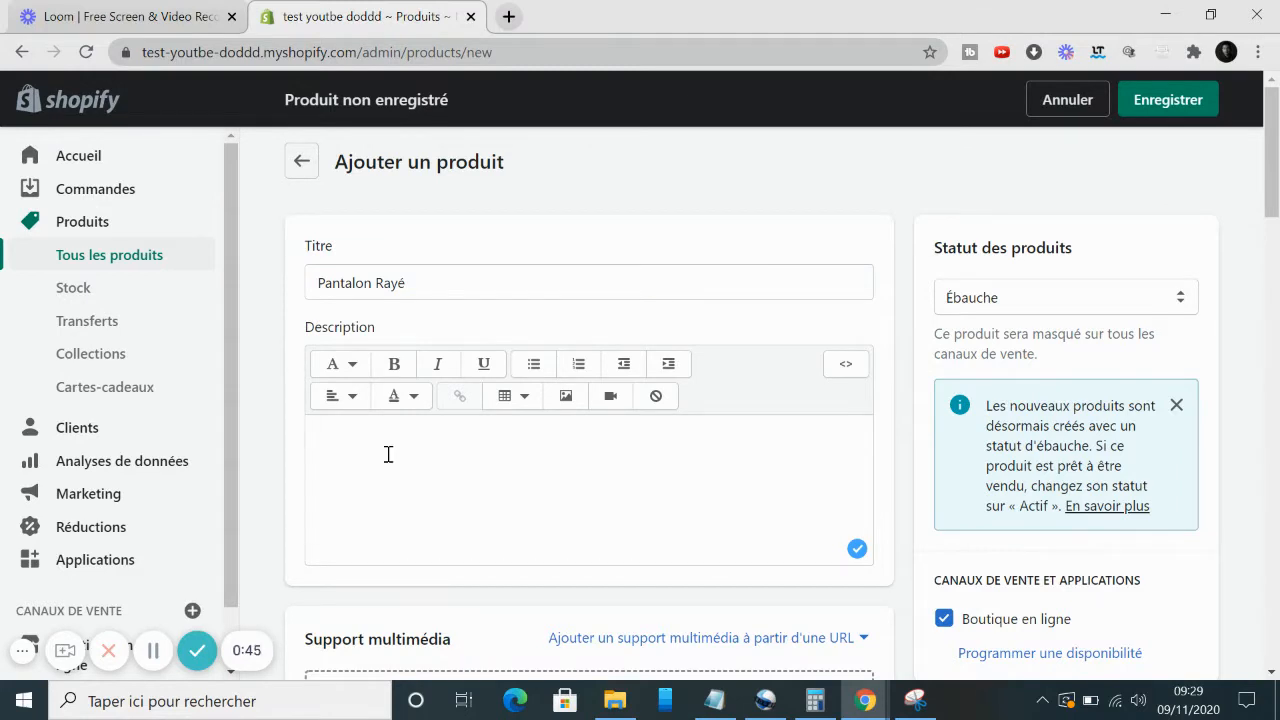
key("Caps_Lock")
type("1")
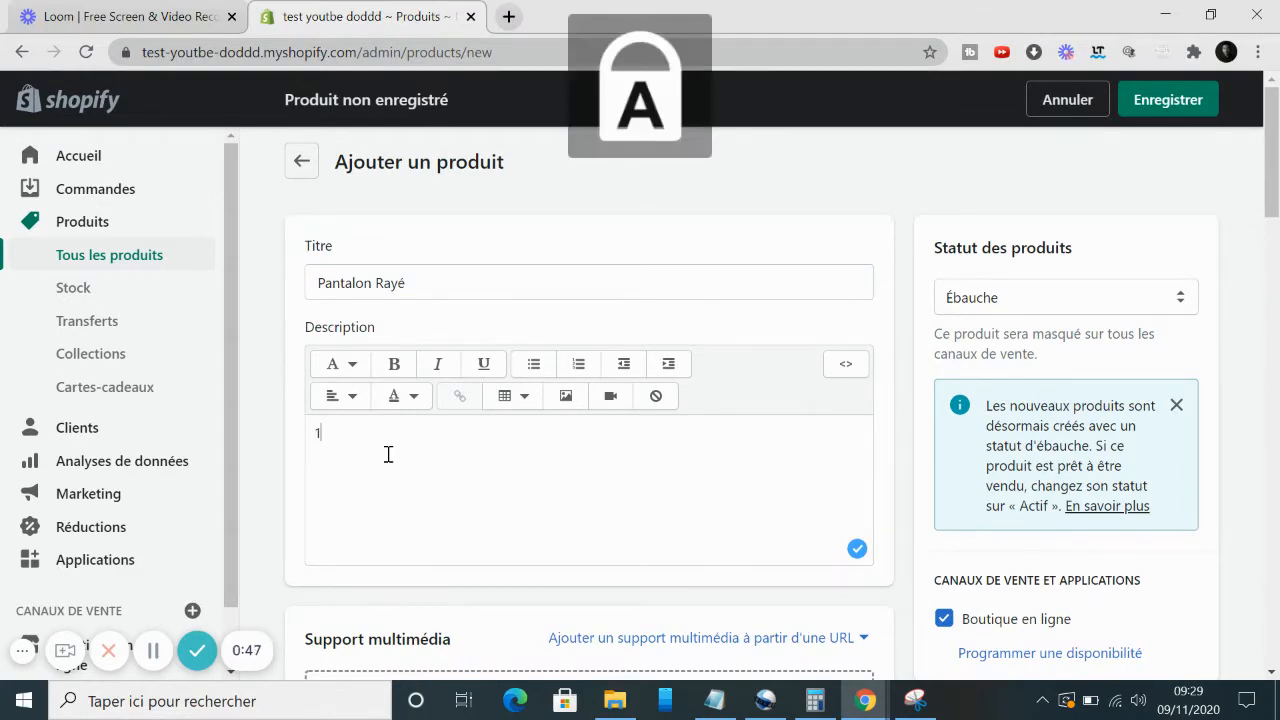
key("Caps_Lock")
key("Caps_Lock")
type("/3")
key("Caps_Lock")
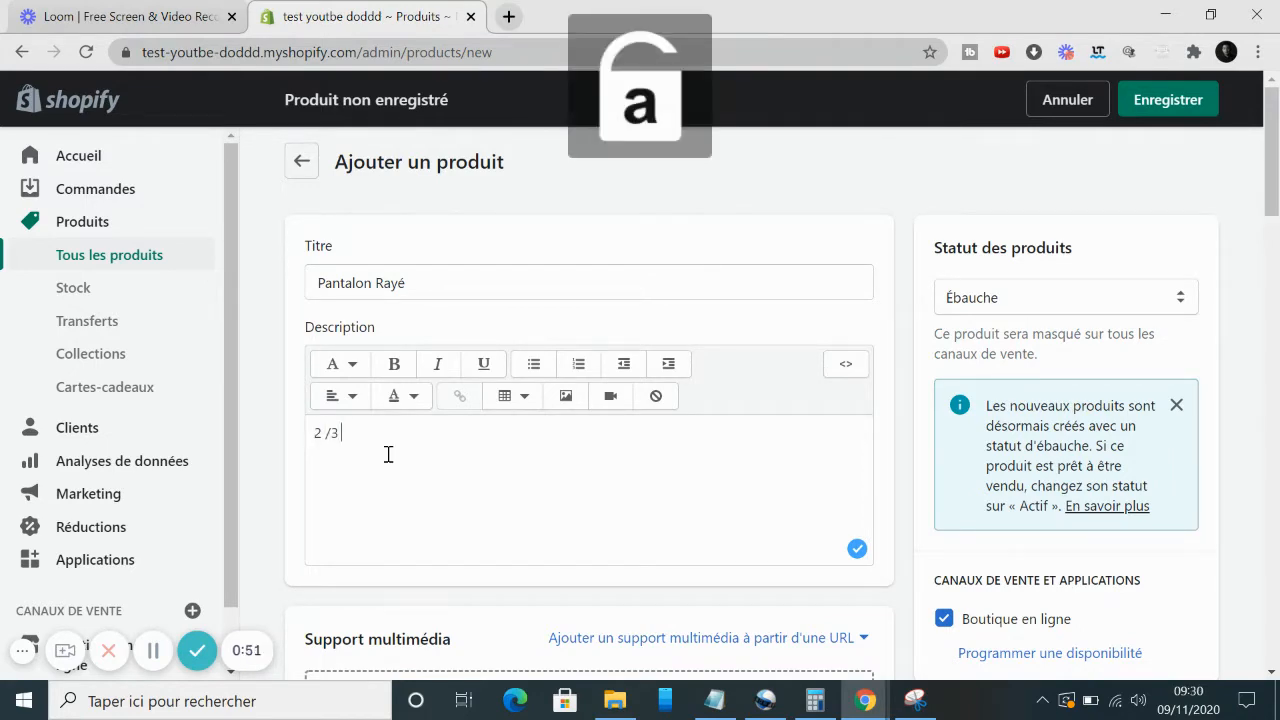
type("lignes")
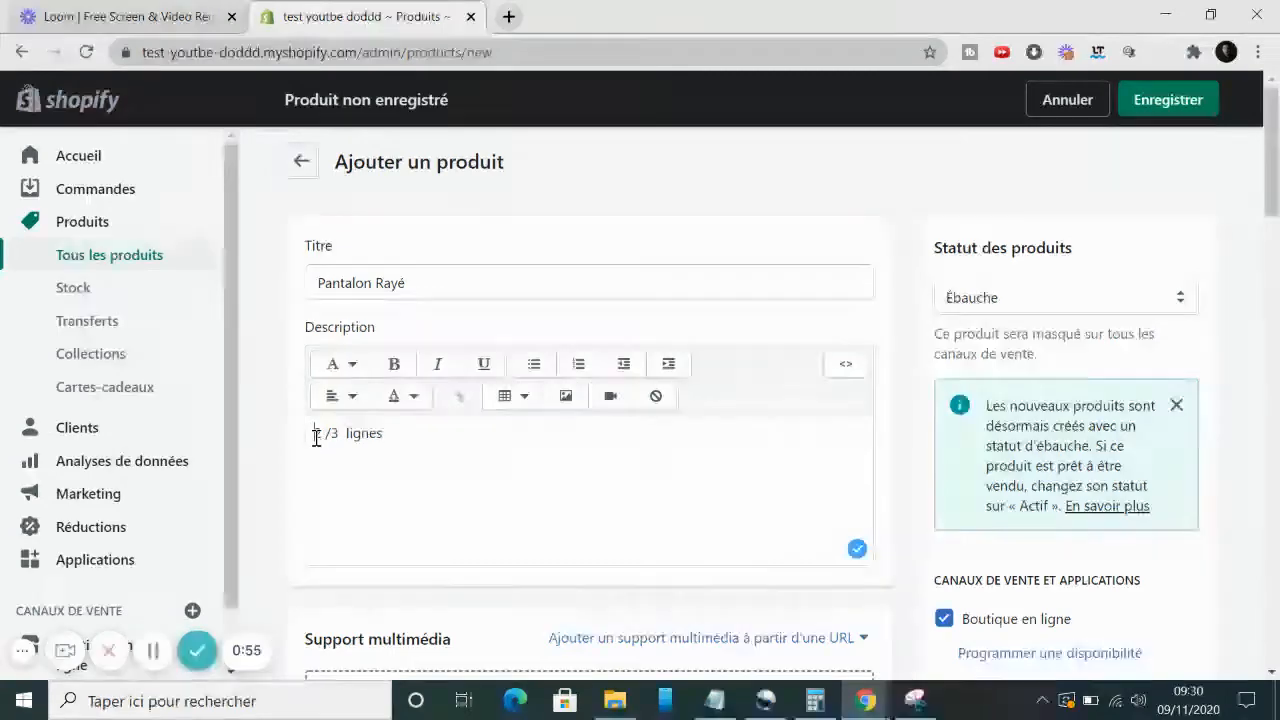
left_click_drag(313, 435, 408, 434)
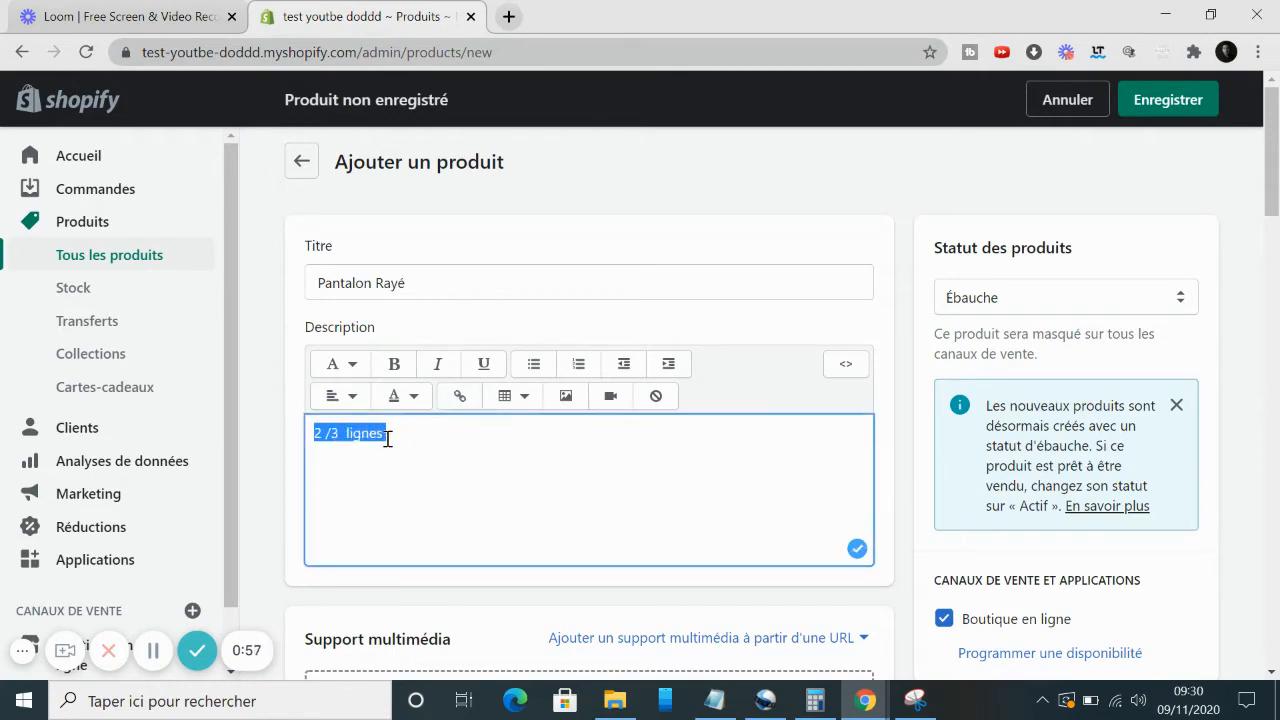
left_click(386, 435)
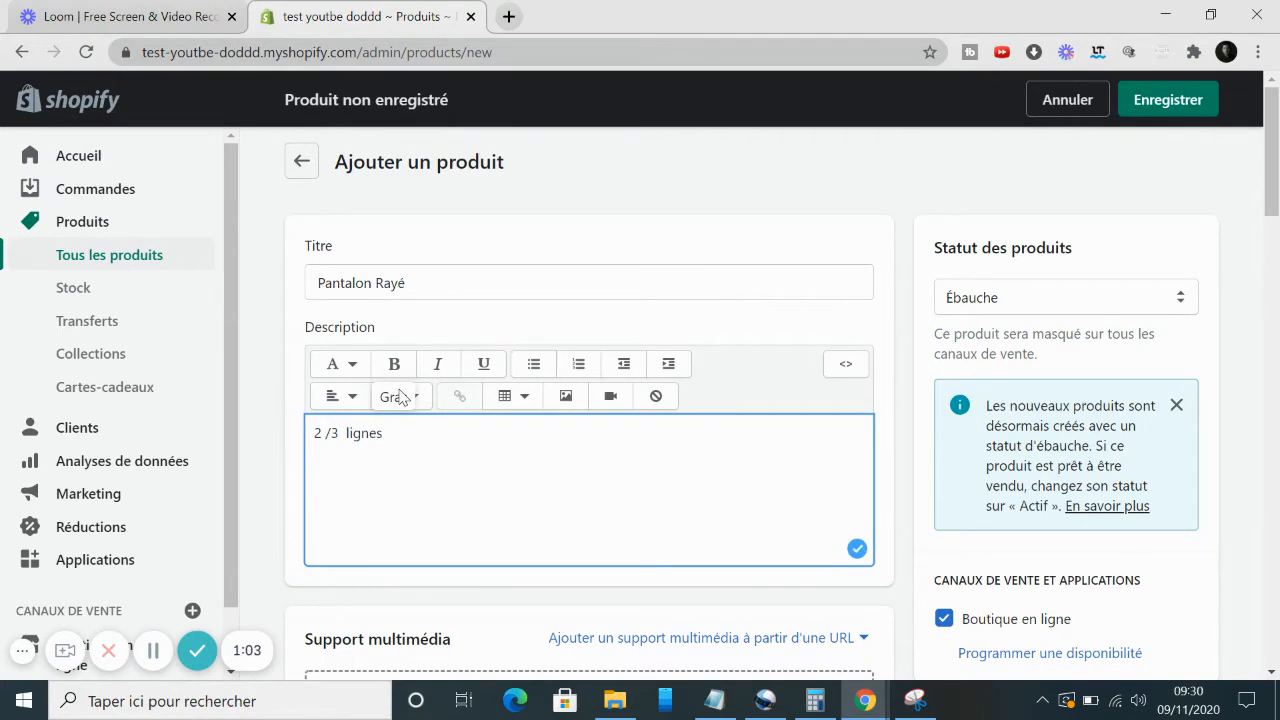
- Add the description lines "Carac" and "Liste à puces", separated by an empty line
key("Return")
key("Caps_Lock")
type("C")
key("Caps_Lock")
type("ara")
key("Return")
key("Return")
key("Caps_Lock")
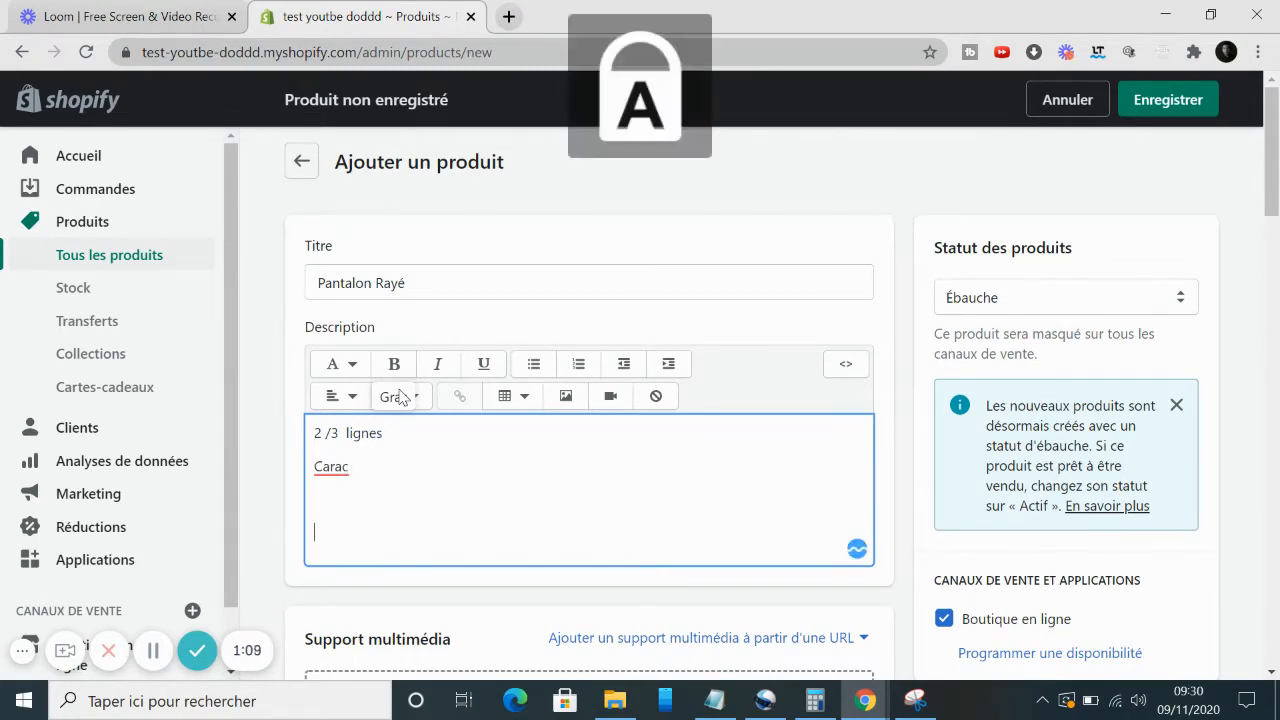
type("L")
key("Caps_Lock")
type("iste à puces")
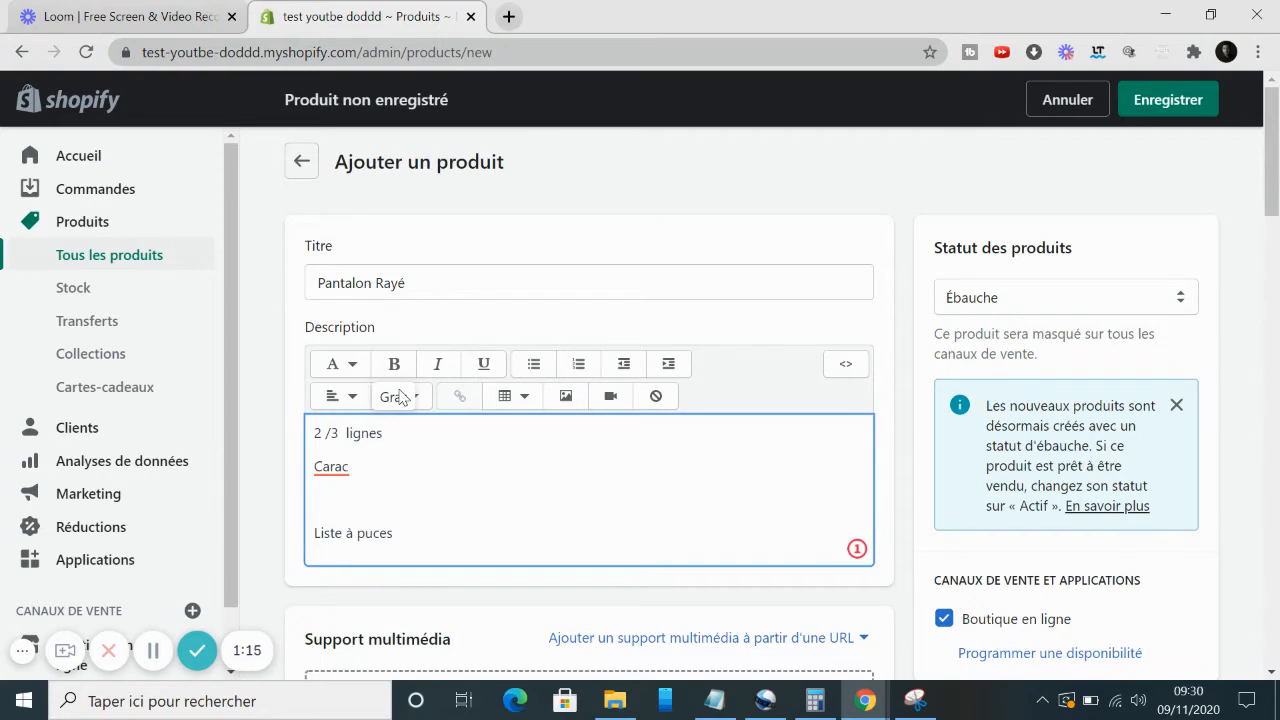
- Add "Info de livraison" and "VIDEO" as further description lines, with an empty line before each
key("Return")
key("Return")
key("Caps_Lock")
type("I")
key("Caps_Lock")
type("n")
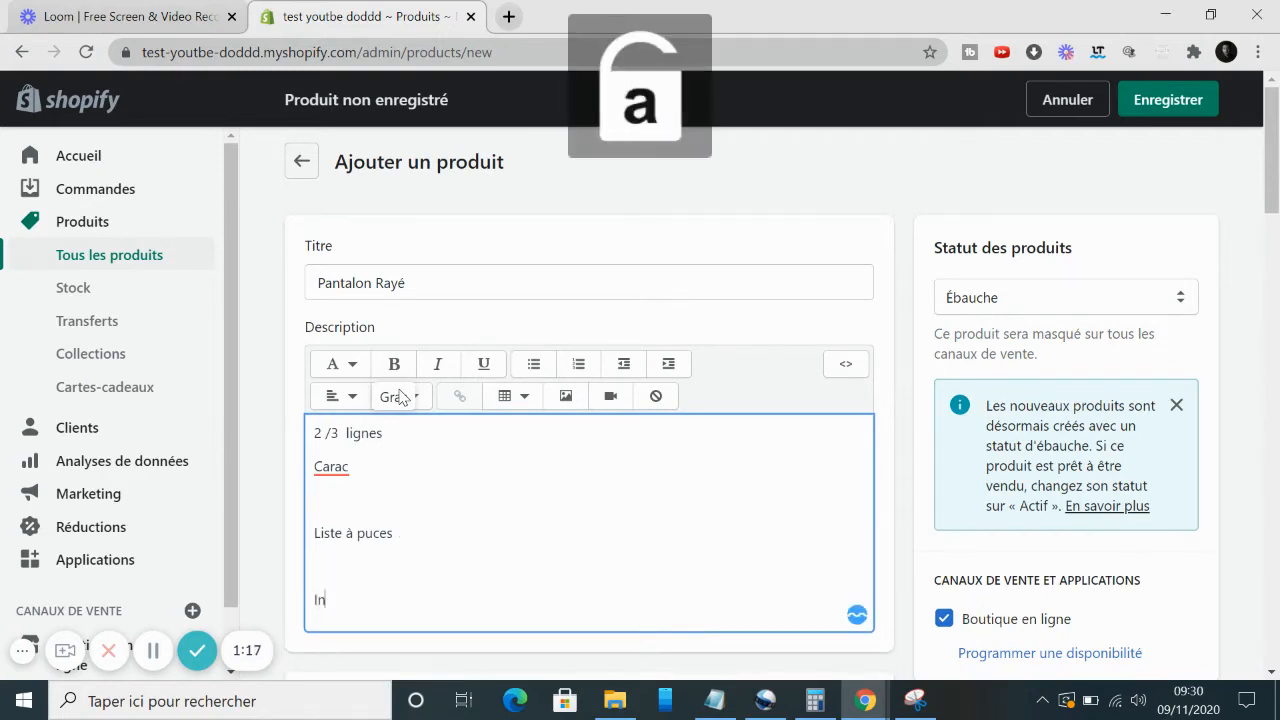
type("fopde ")
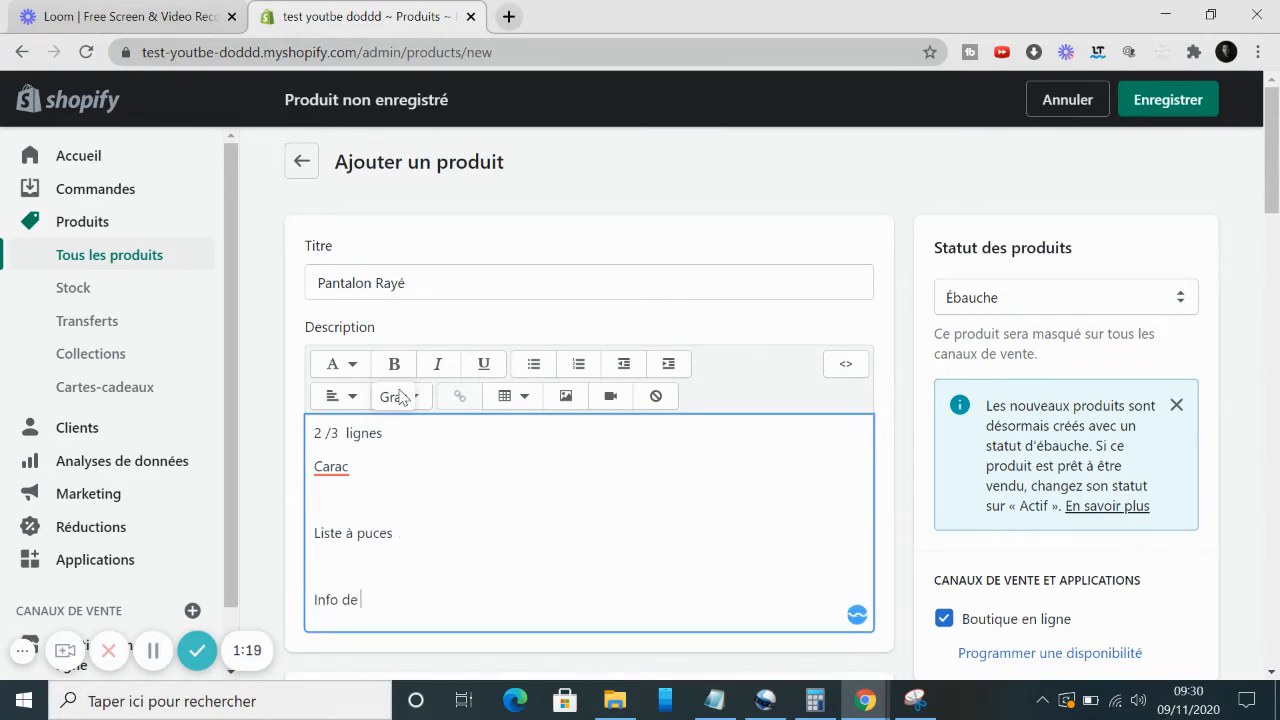
type("livraison")
key("Return")
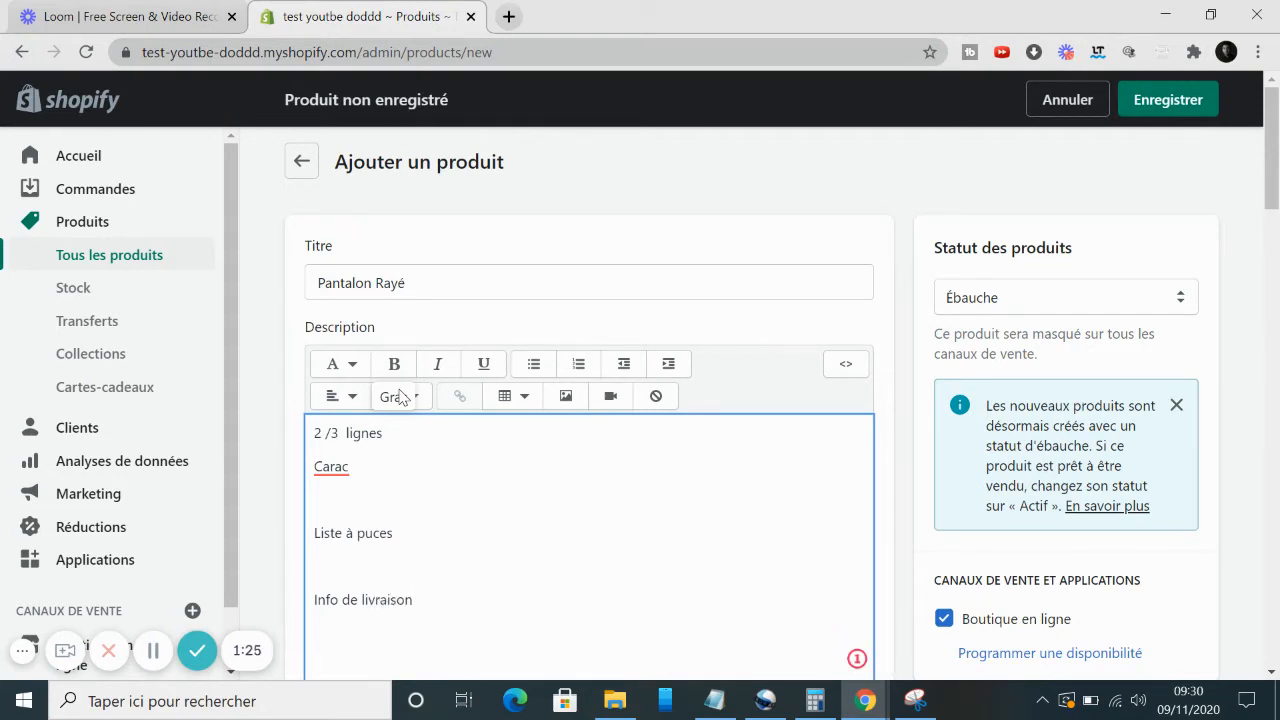
key("Caps_Lock")
type("VIDEO")
key("Caps_Lock")
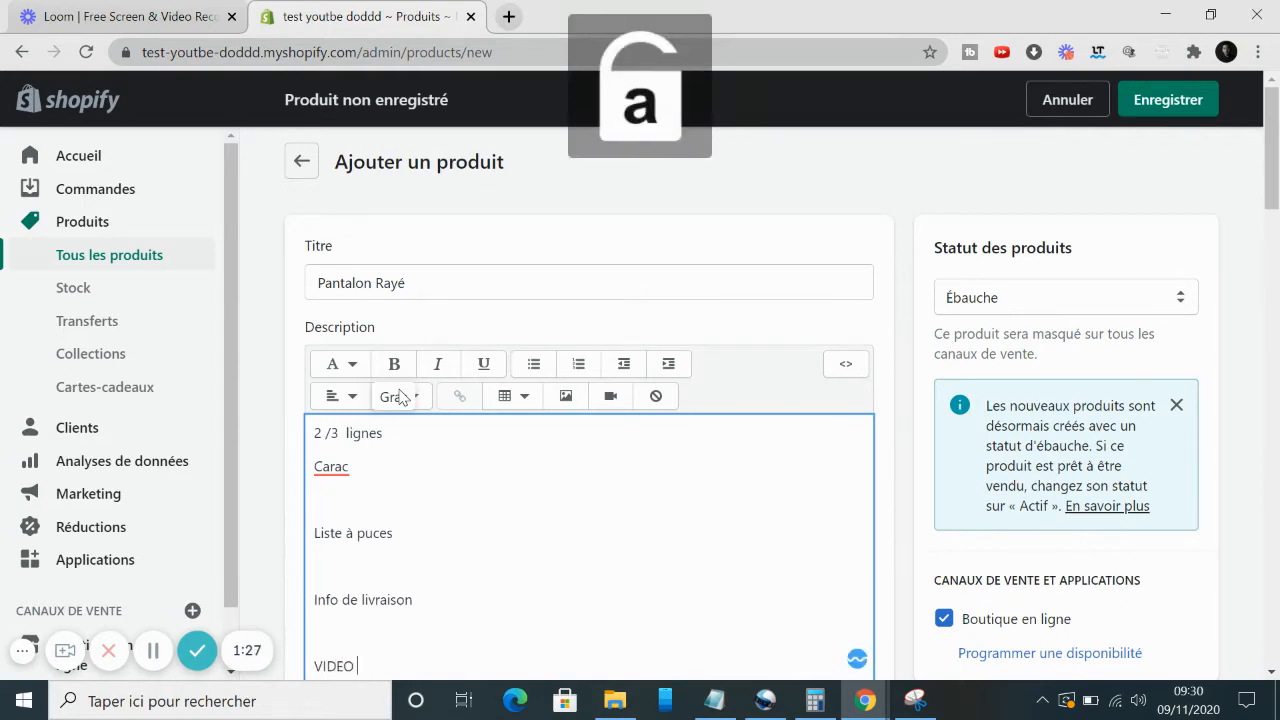
key("Return")
- End the description with the line "Conseil : portez ce vêtement avec forever"
scroll(400, 390, "down", 3)
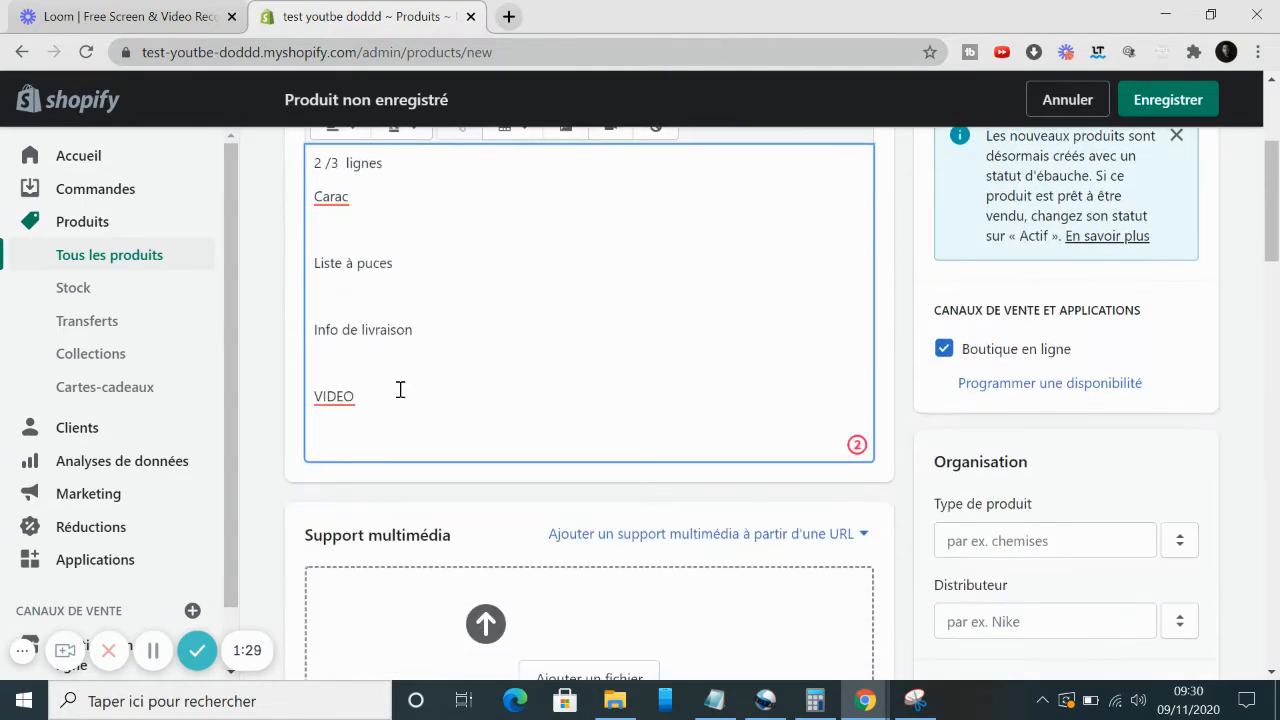
key("Caps_Lock")
type("C")
key("Caps_Lock")
type("onse")
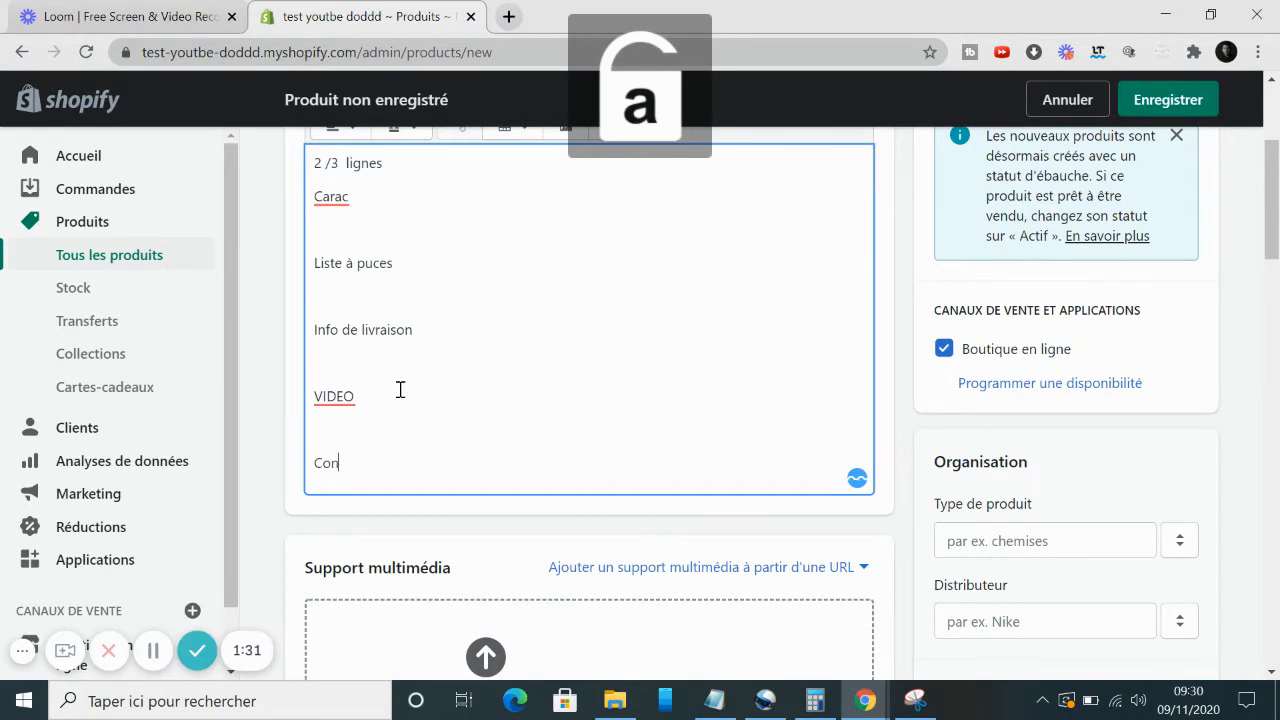
key("BackSpace")
type("eim")
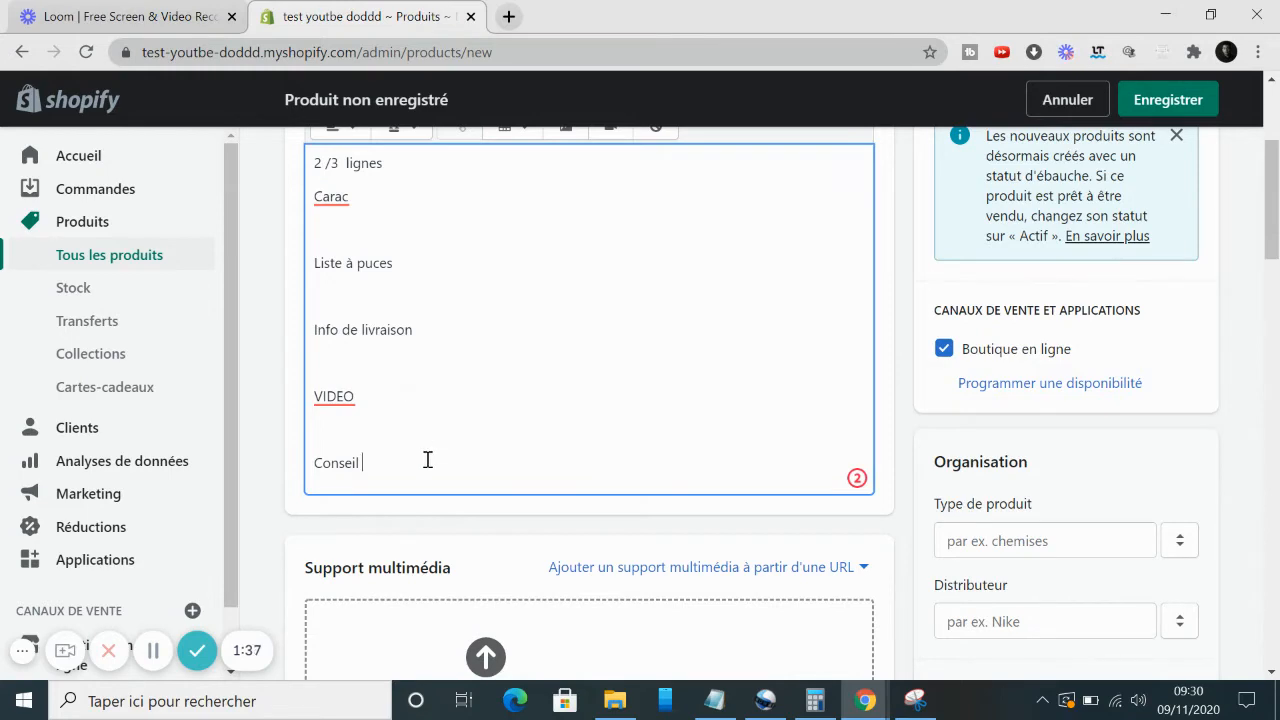
type(": portez ce vêtement avec")
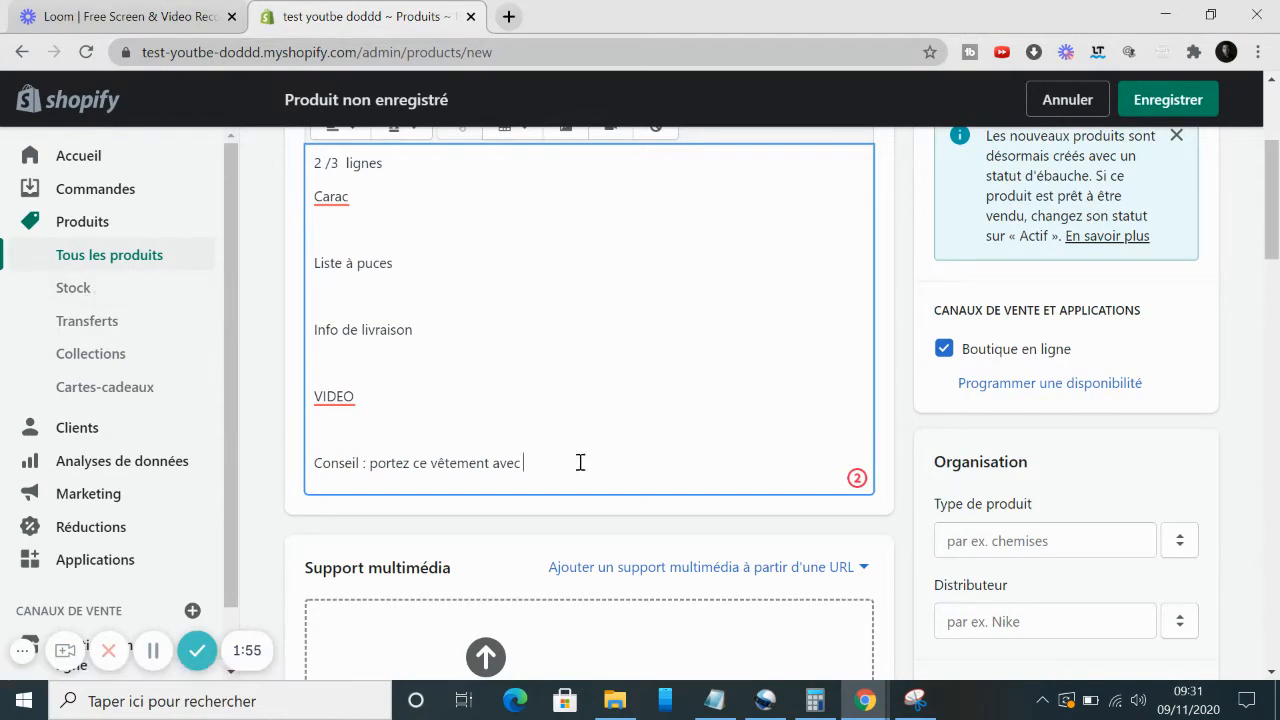
type("forever")
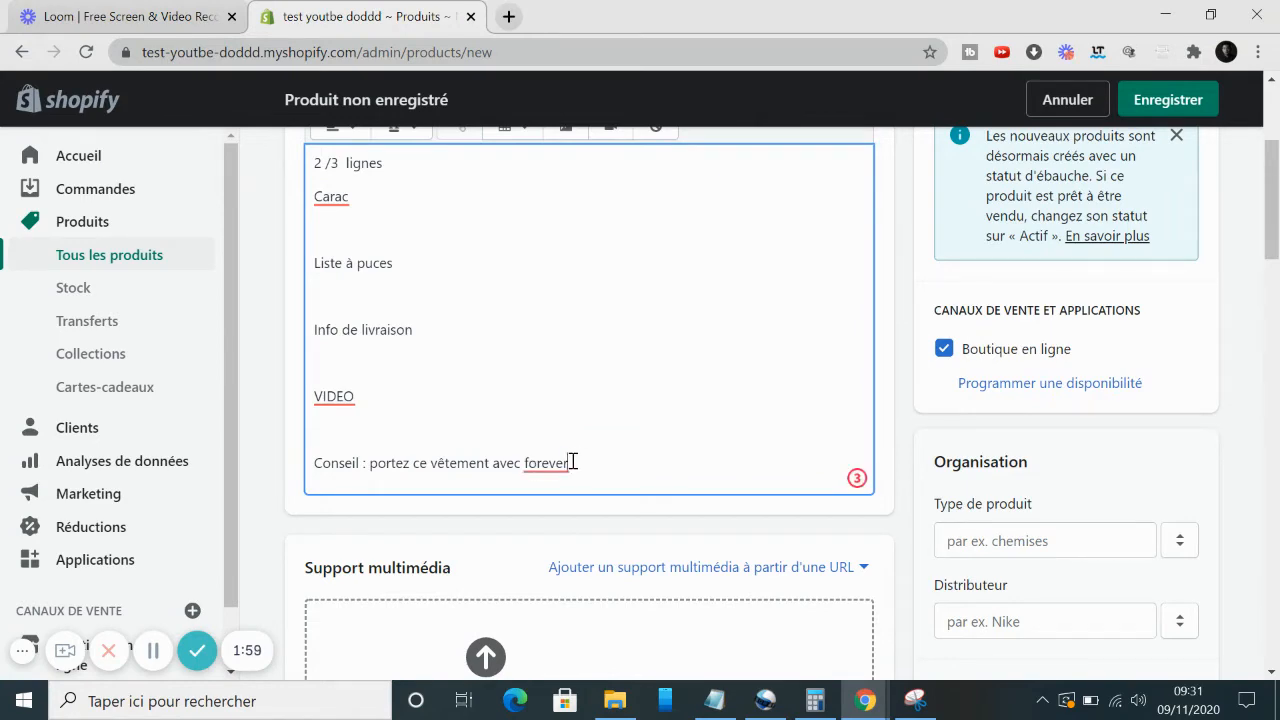
left_click_drag(570, 463, 525, 463)
left_click(526, 463)
- Set the product's price to 14 €
scroll(528, 463, "up", 3)
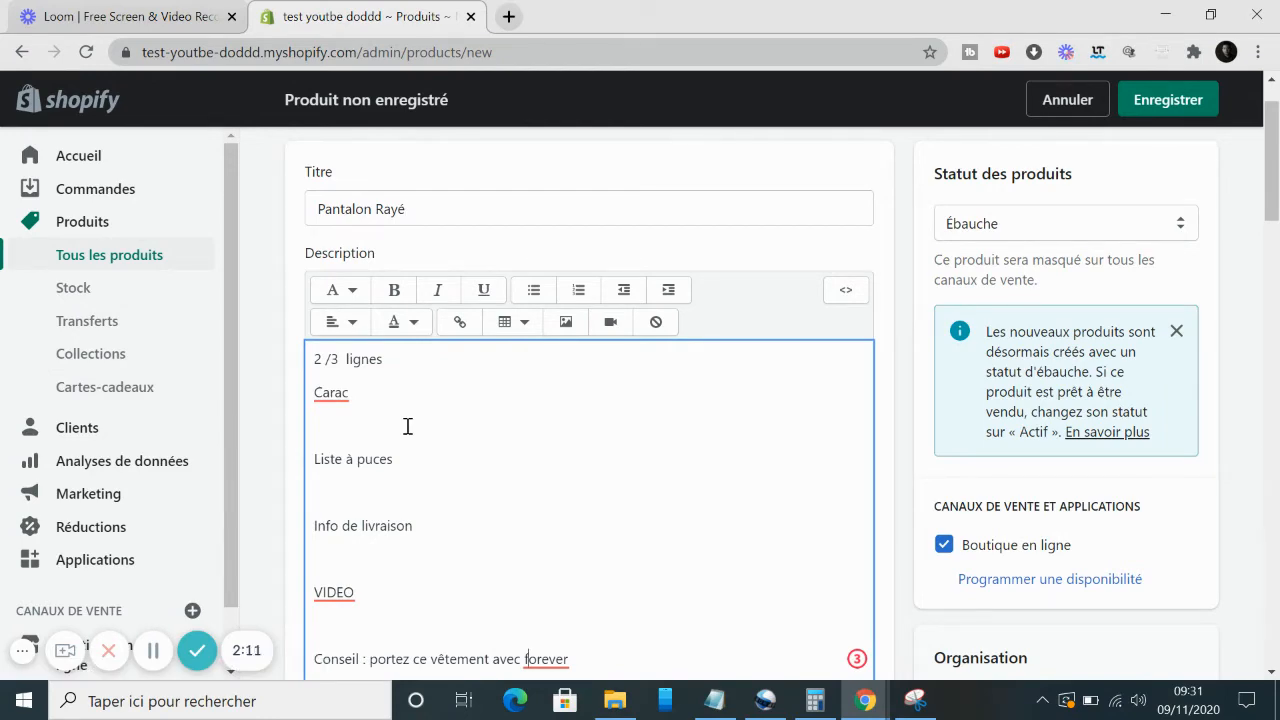
scroll(407, 426, "down", 5)
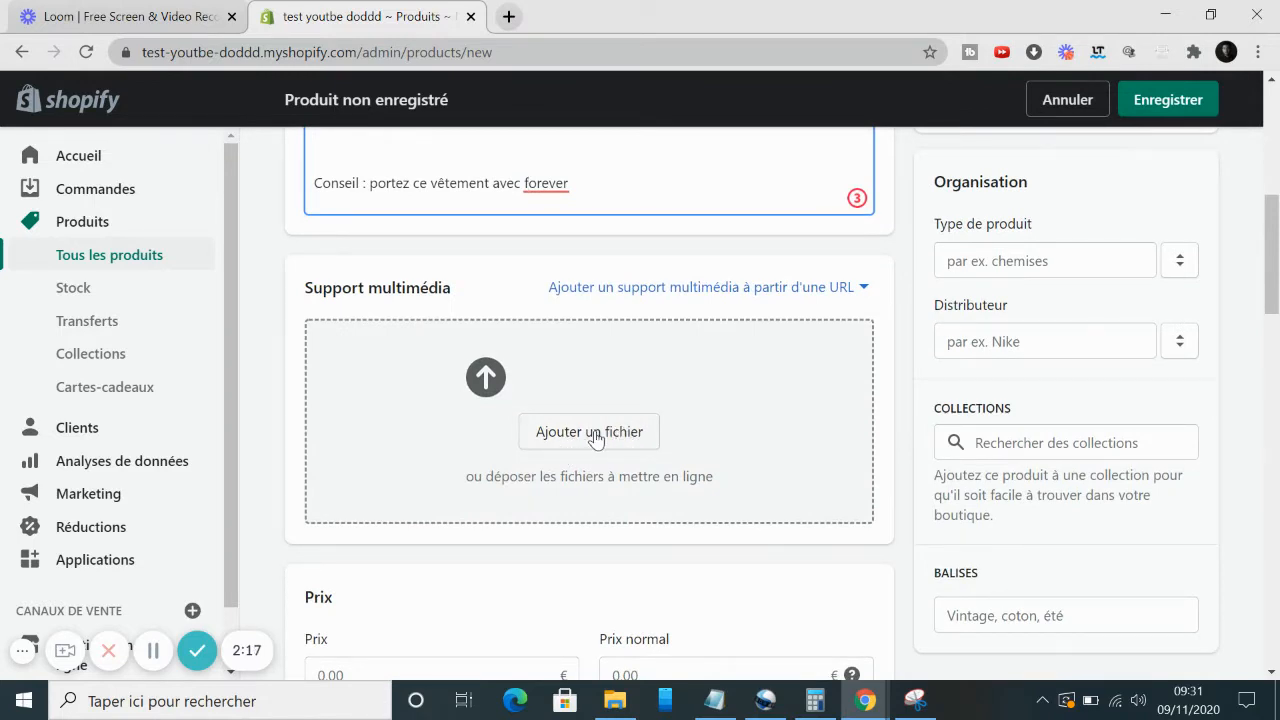
scroll(615, 338, "down", 1)
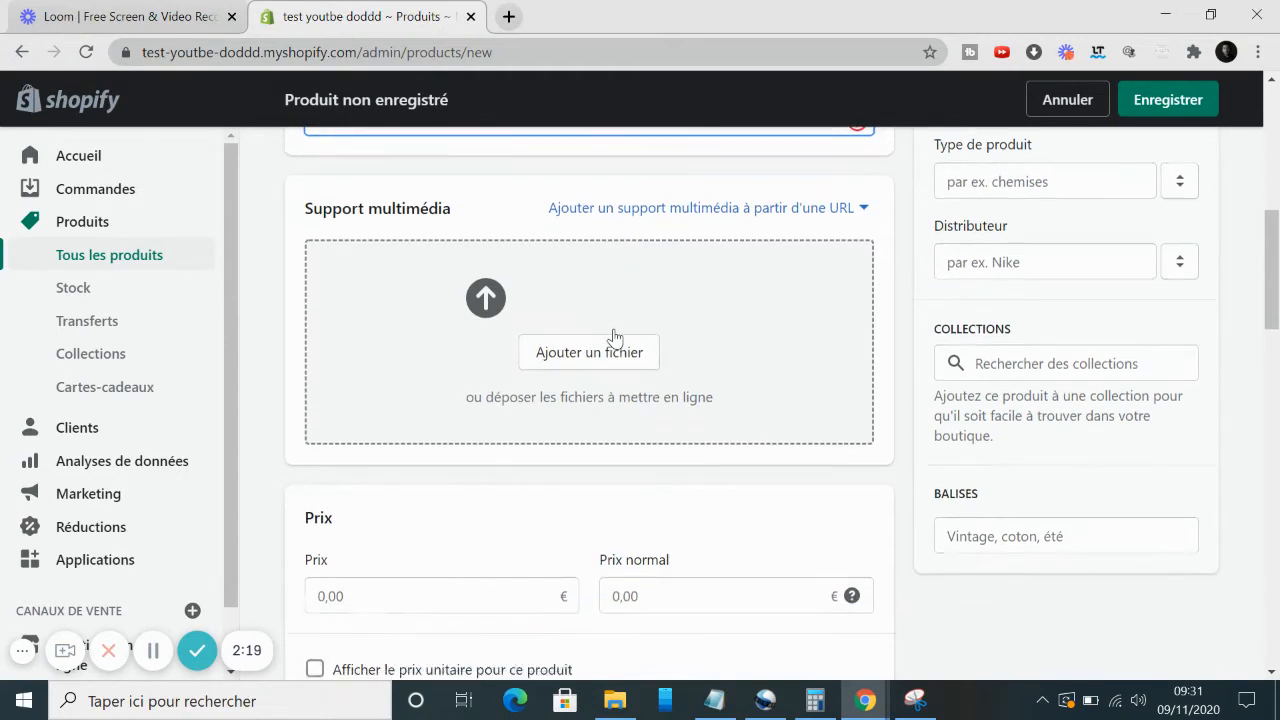
scroll(615, 338, "down", 1)
left_click(326, 475)
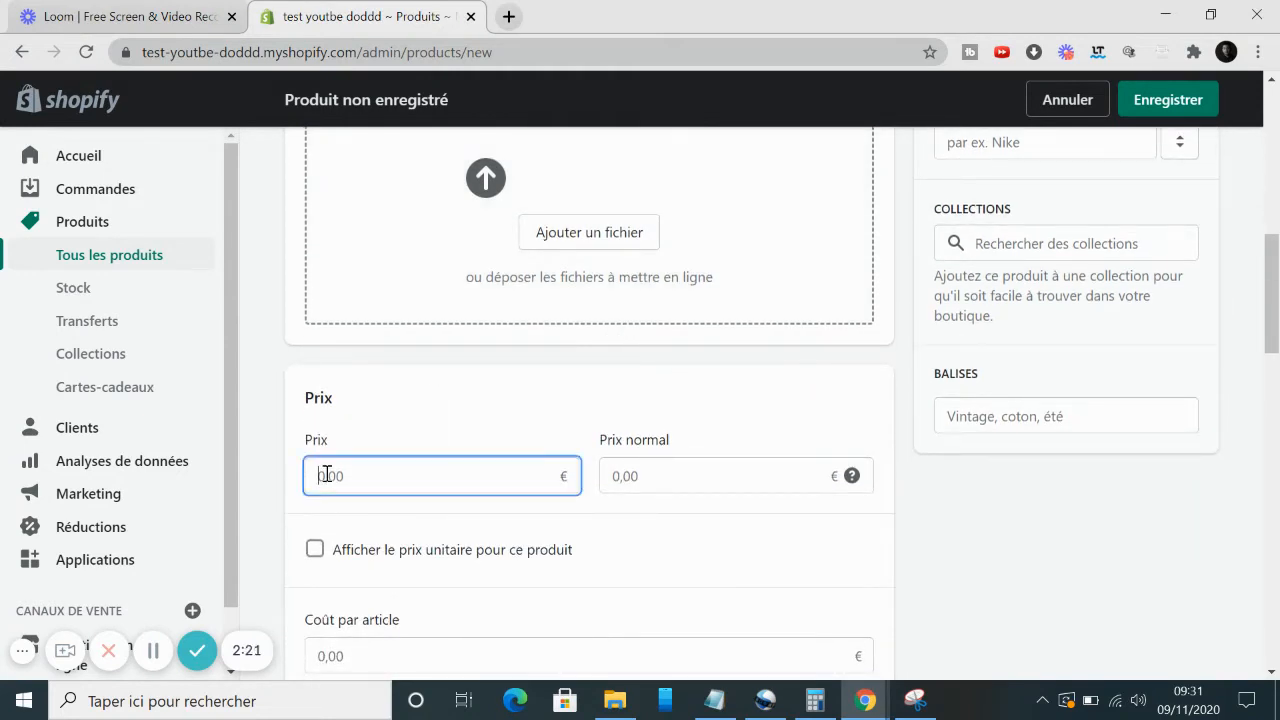
key("Caps_Lock")
type("1")
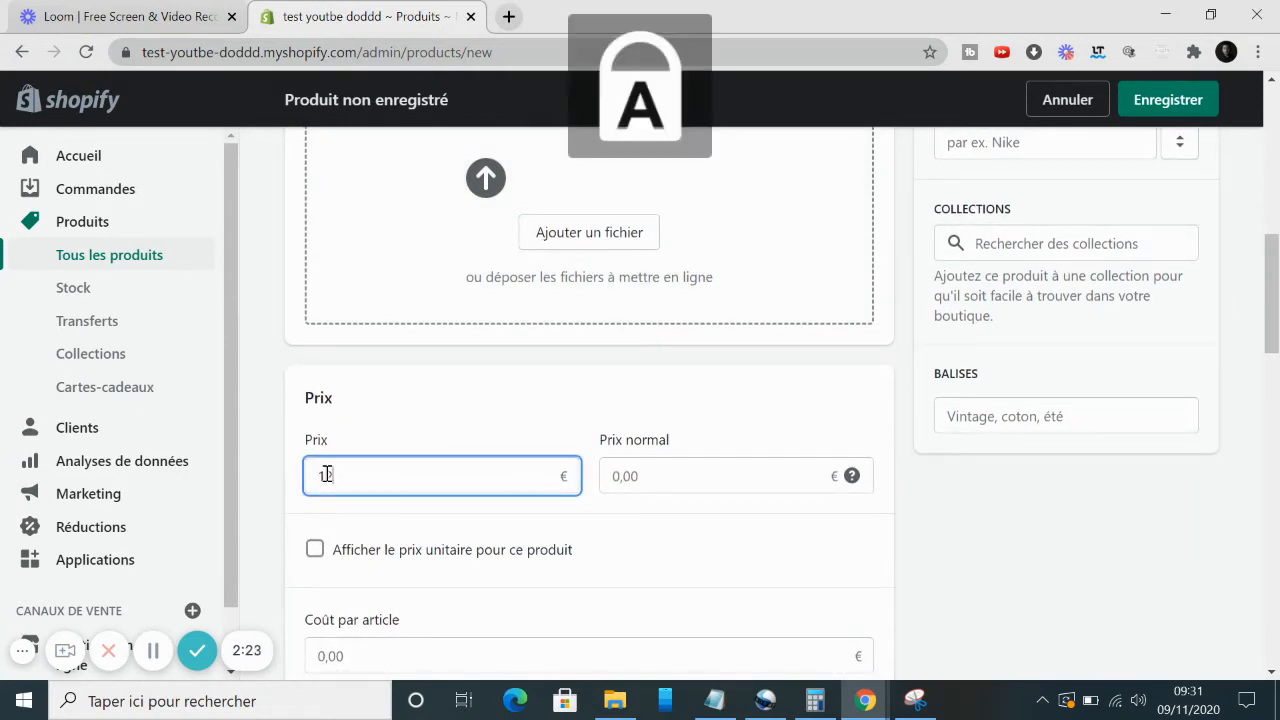
key("BackSpace")
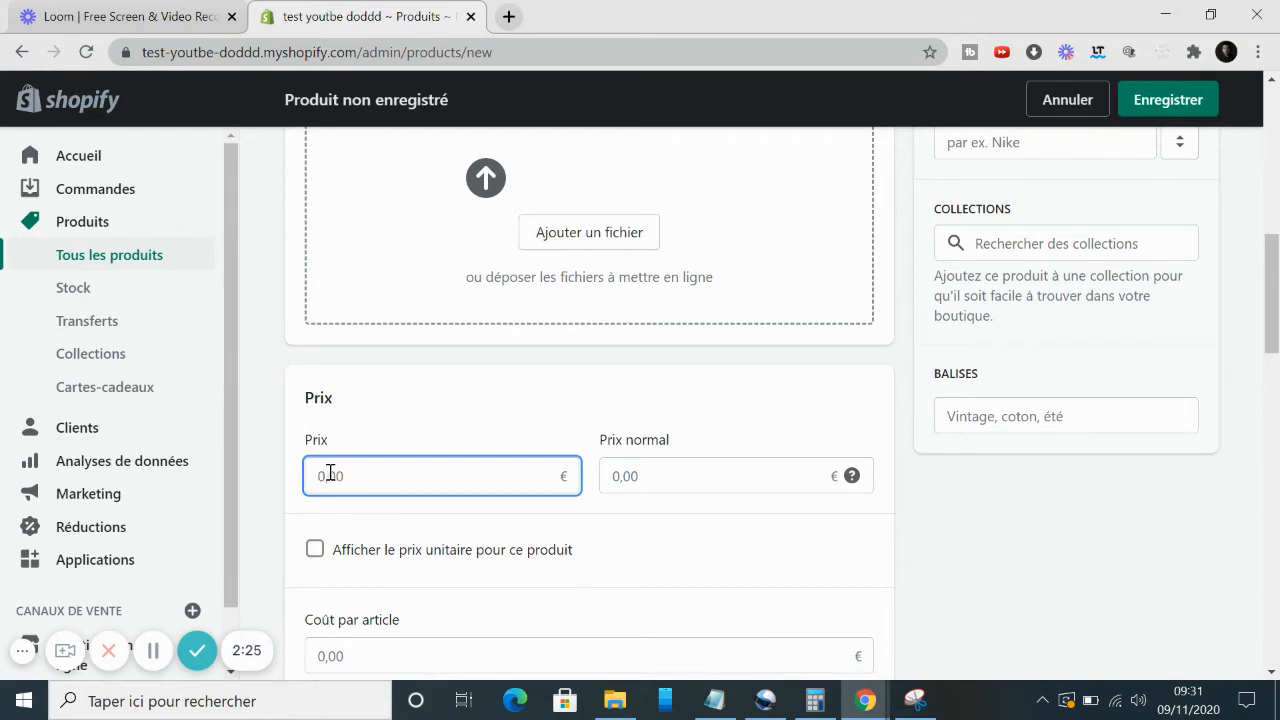
type("14")
- Set the available stock quantity to 100
scroll(587, 486, "down", 2)
scroll(587, 486, "down", 2)
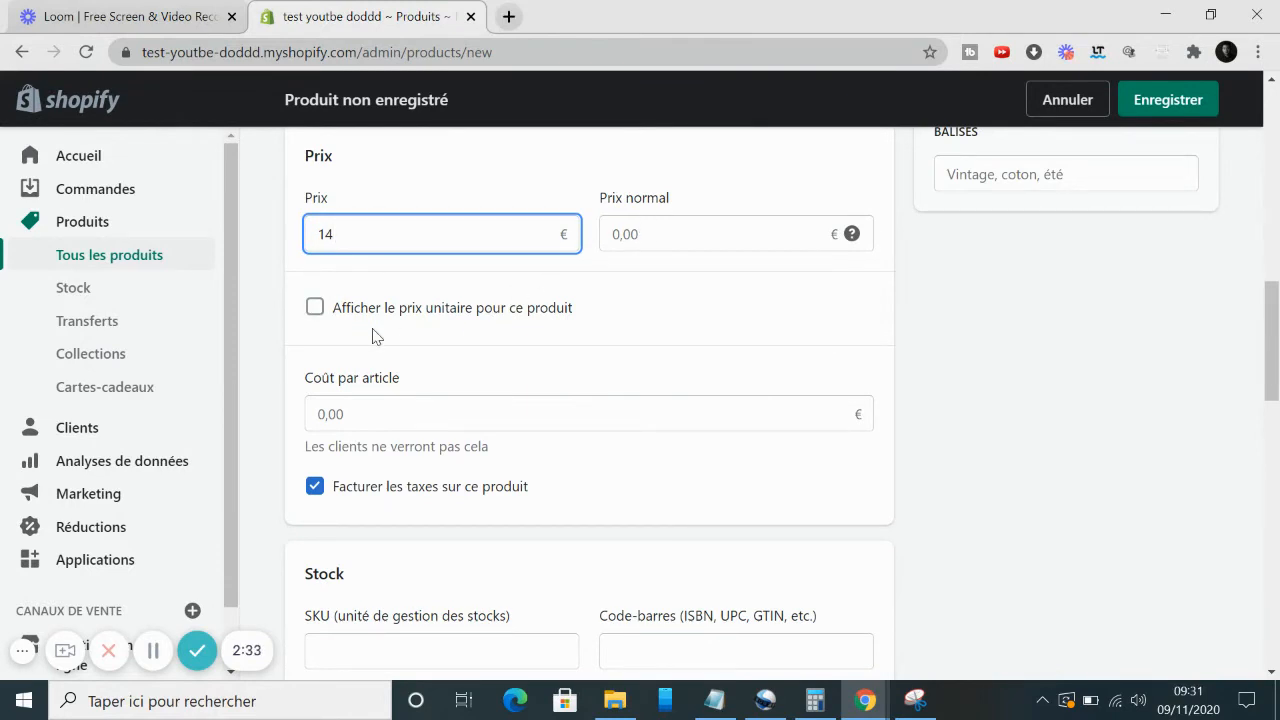
scroll(527, 458, "down", 1)
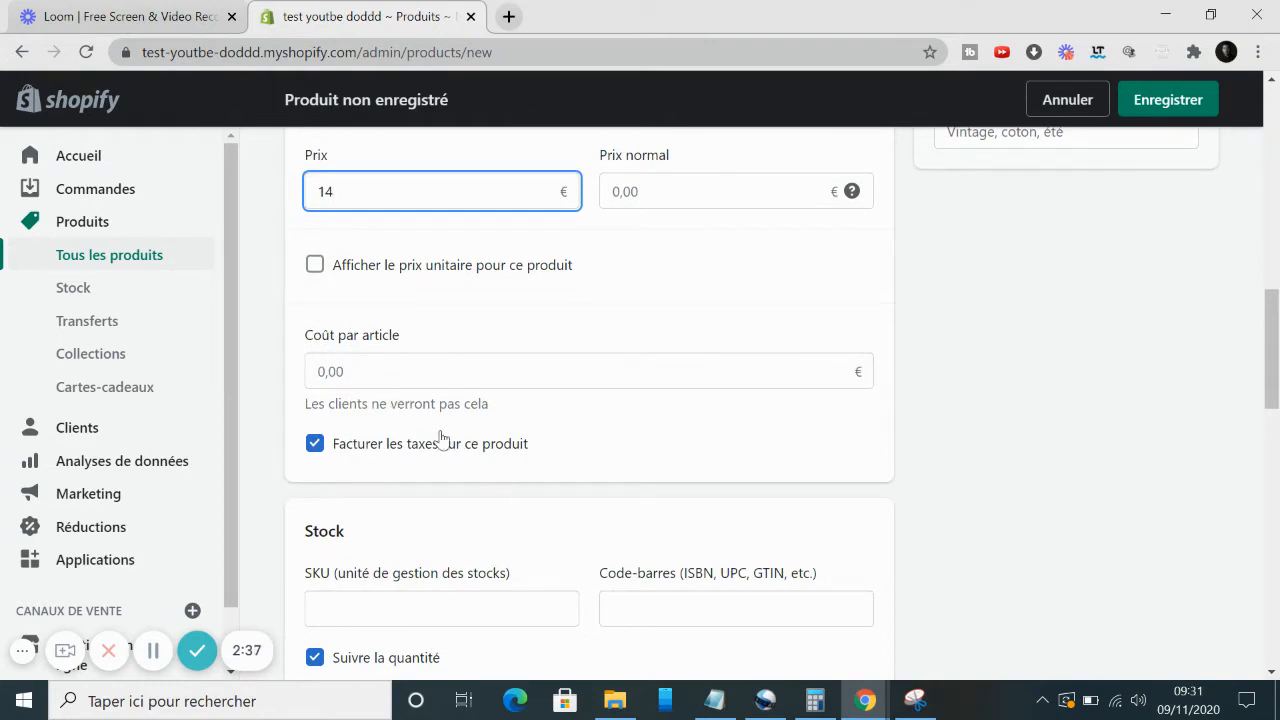
scroll(458, 474, "down", 1)
scroll(458, 474, "down", 1)
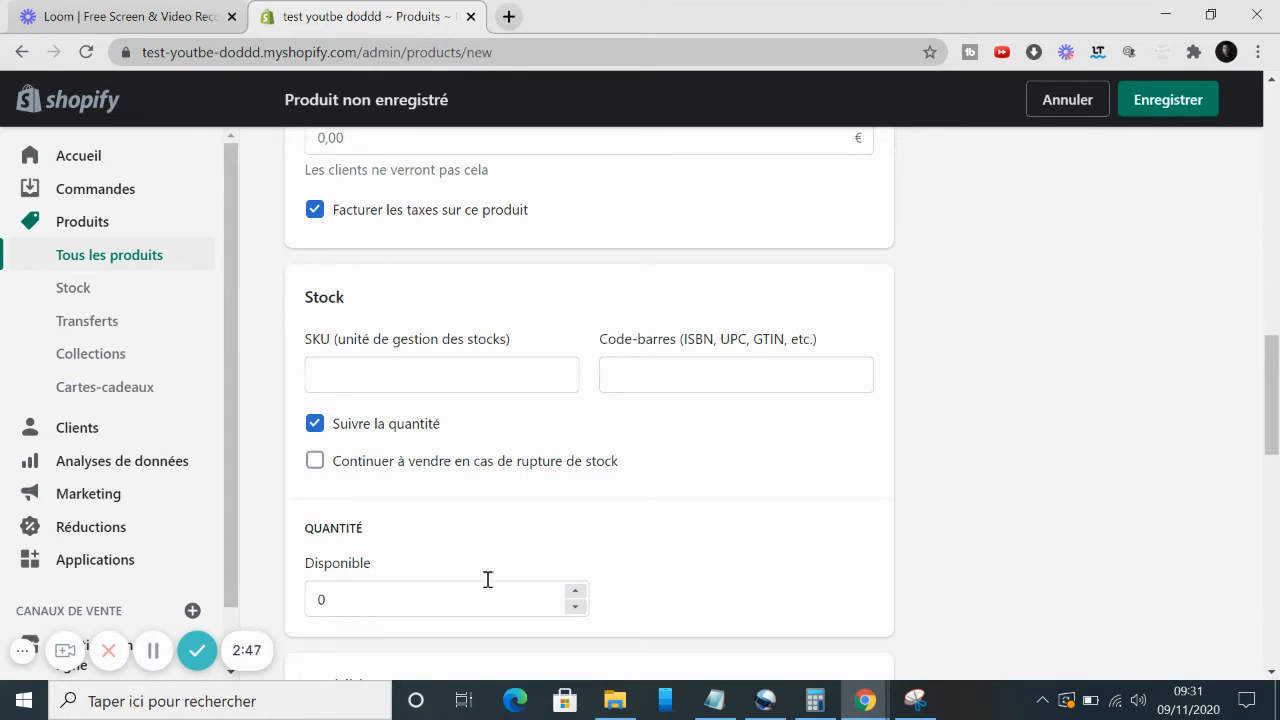
left_click(355, 601)
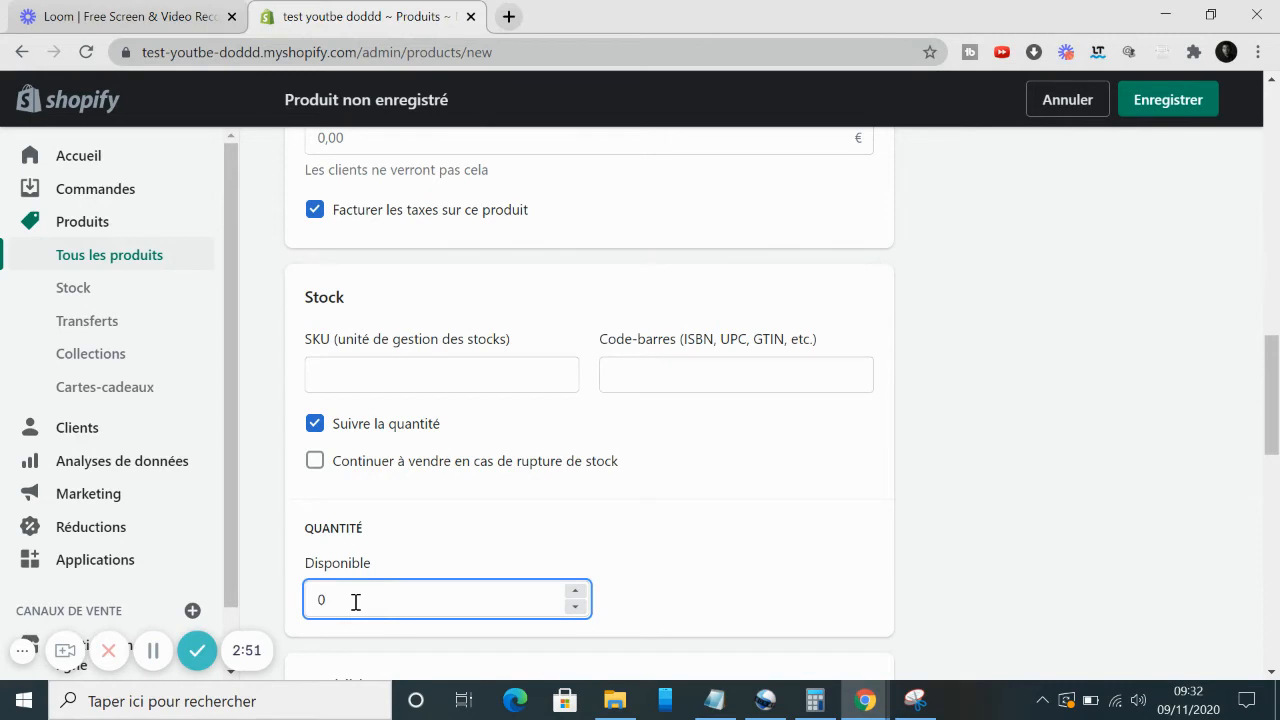
type("1")
key("BackSpace")
key("BackSpace")
type("100")
left_click(637, 591)
- Enable multiple options for the product in the variants section and name the first option "Couleur"
scroll(637, 591, "down", 3)
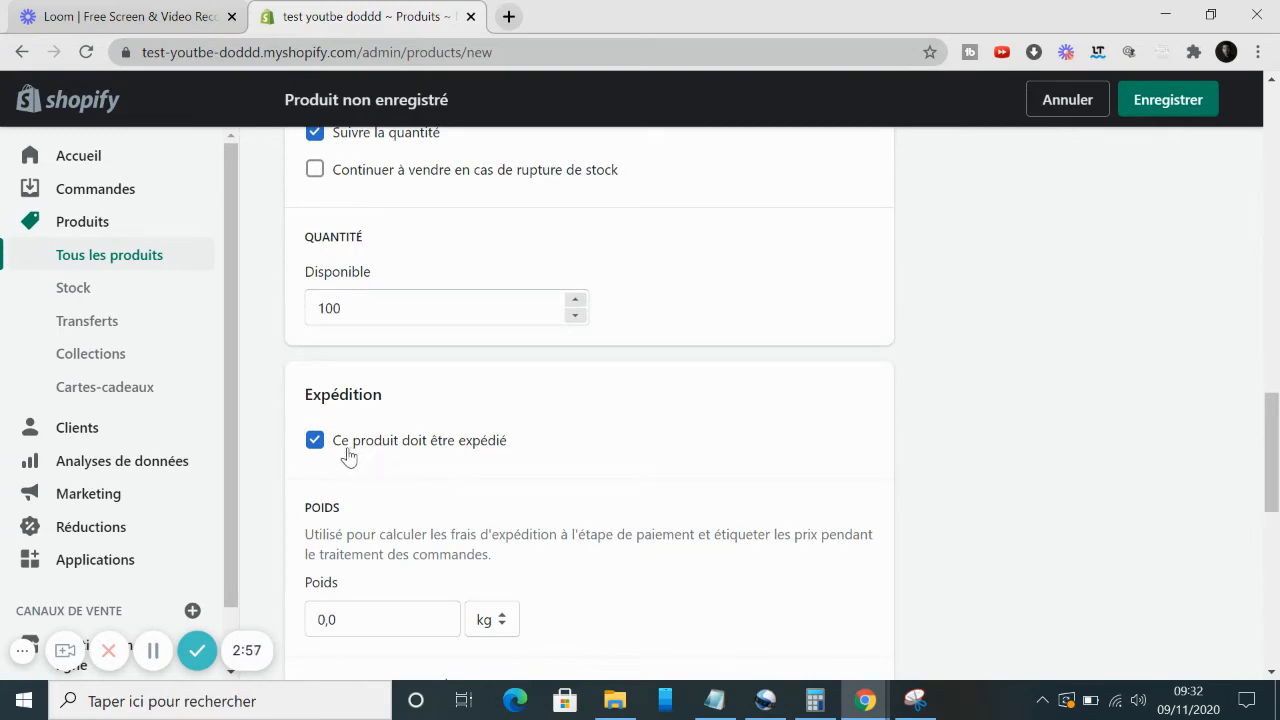
scroll(413, 584, "down", 1)
scroll(413, 584, "down", 2)
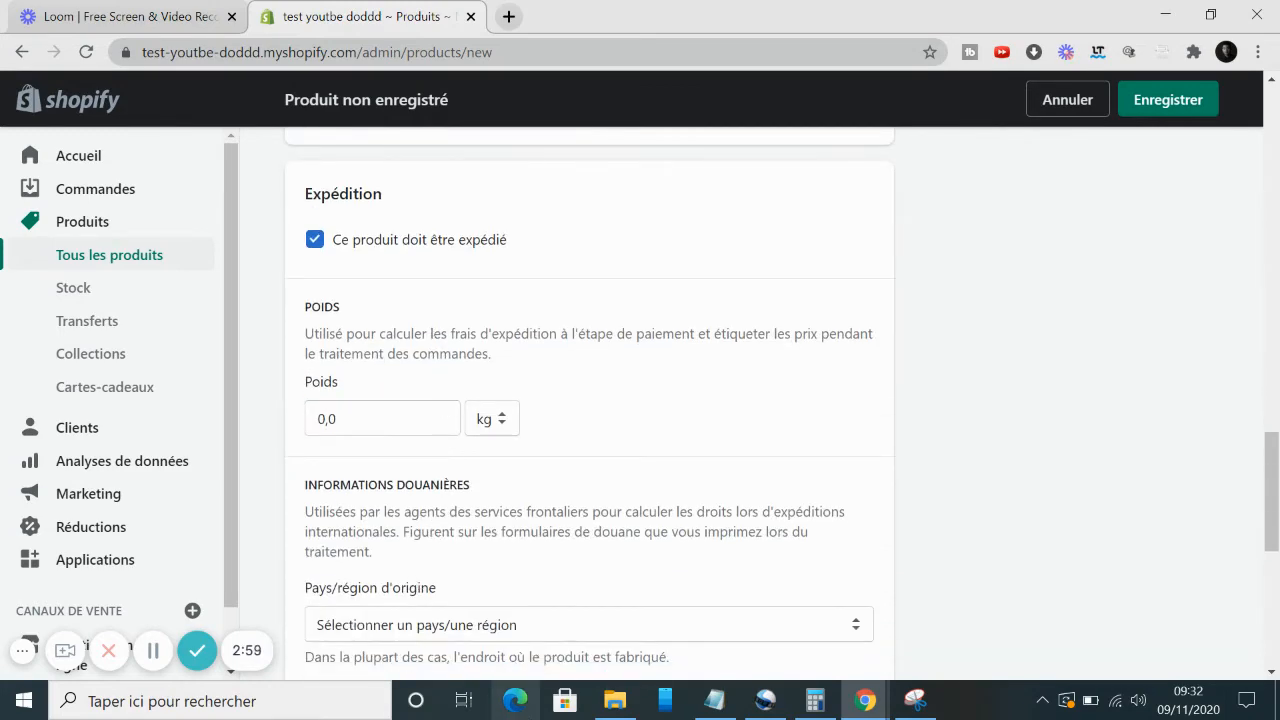
scroll(586, 394, "down", 5)
scroll(586, 394, "up", 4)
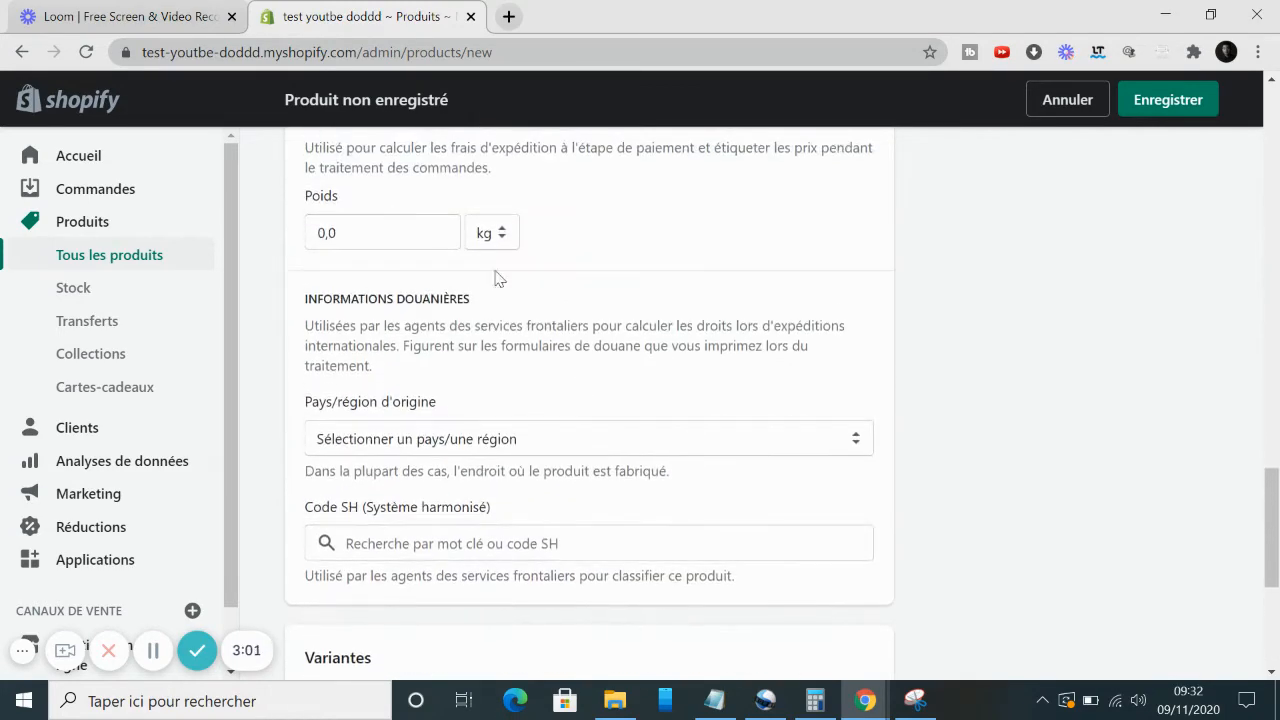
scroll(426, 242, "up", 2)
scroll(563, 409, "down", 5)
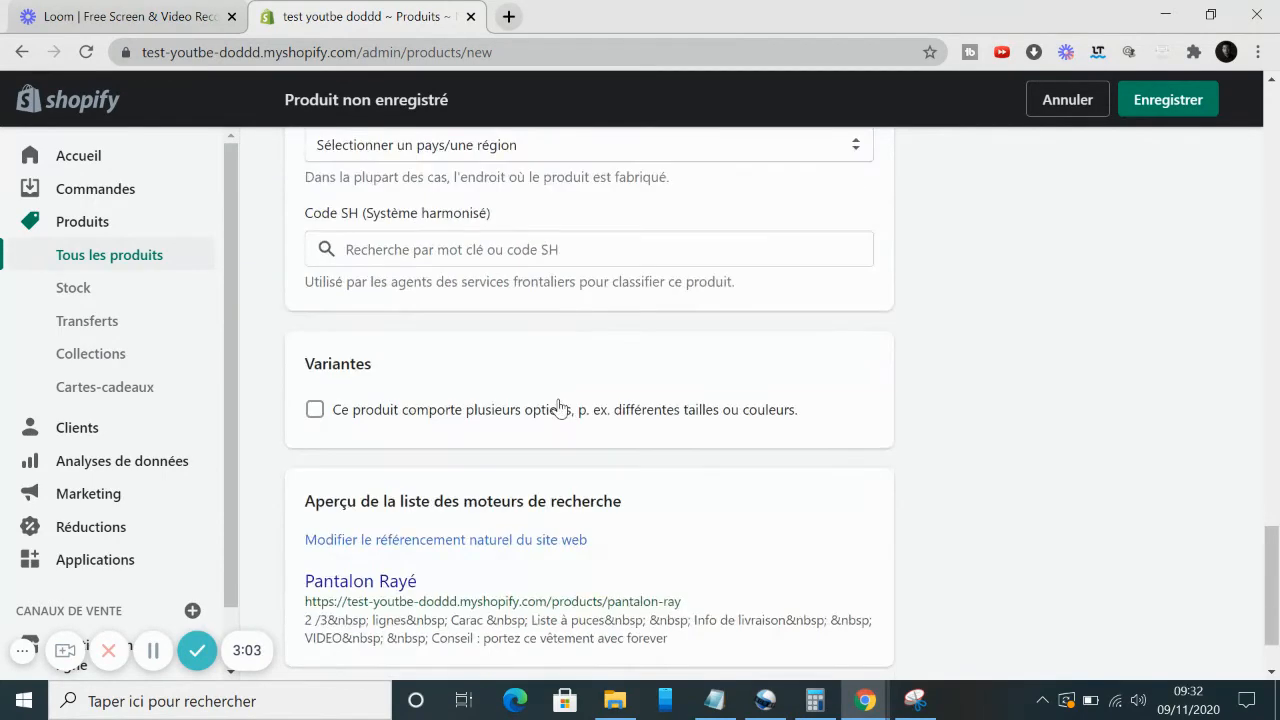
left_click(315, 412)
left_click(355, 529)
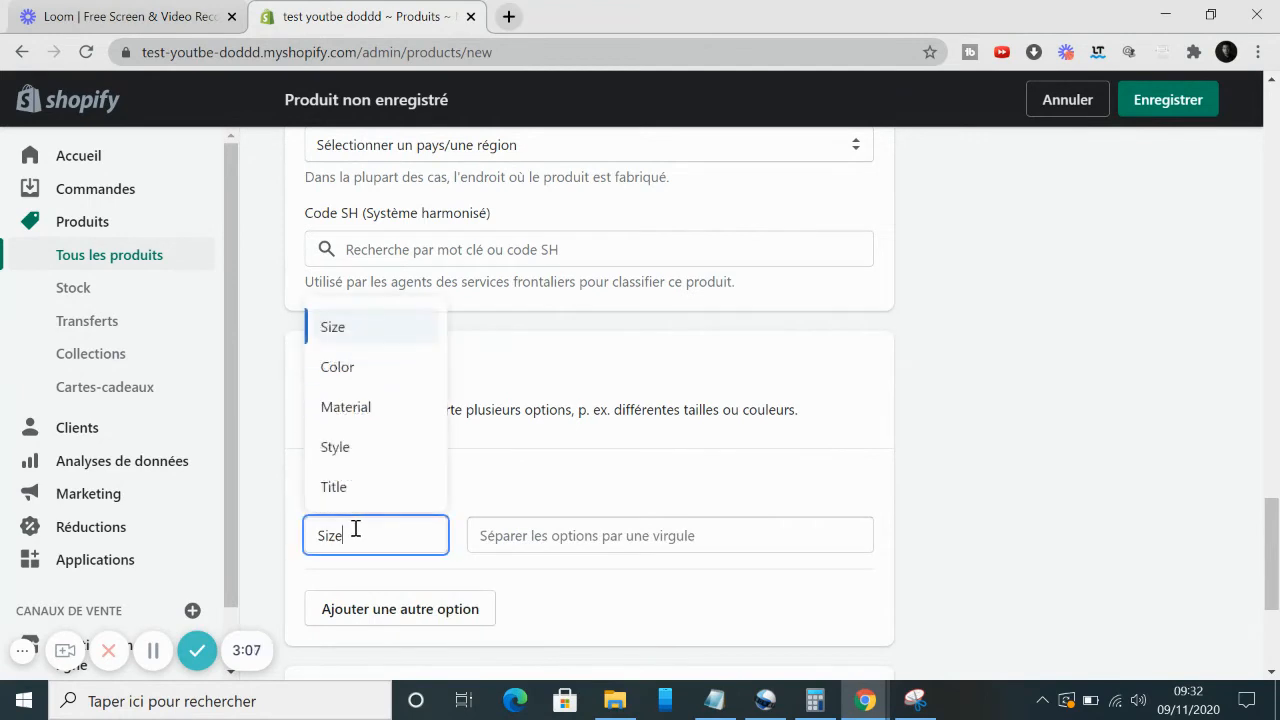
key("BackSpace")
key("BackSpace")
key("BackSpace")
key("BackSpace")
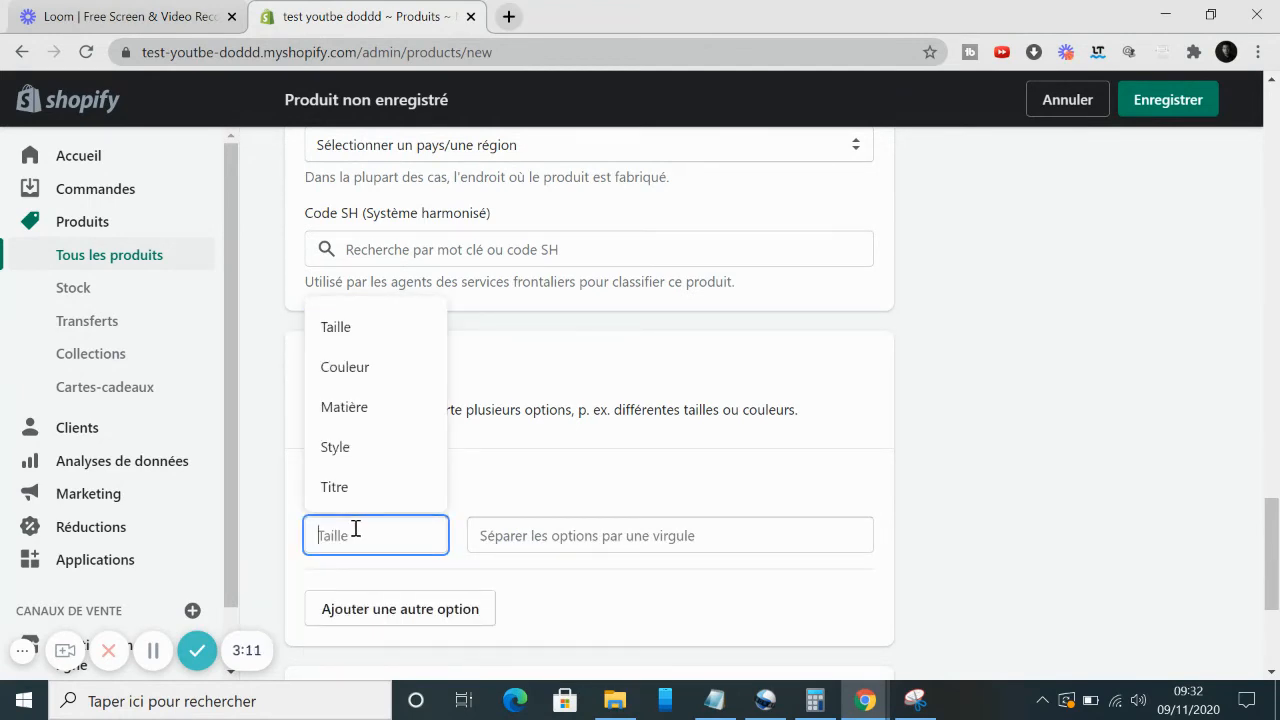
type("Couleur")
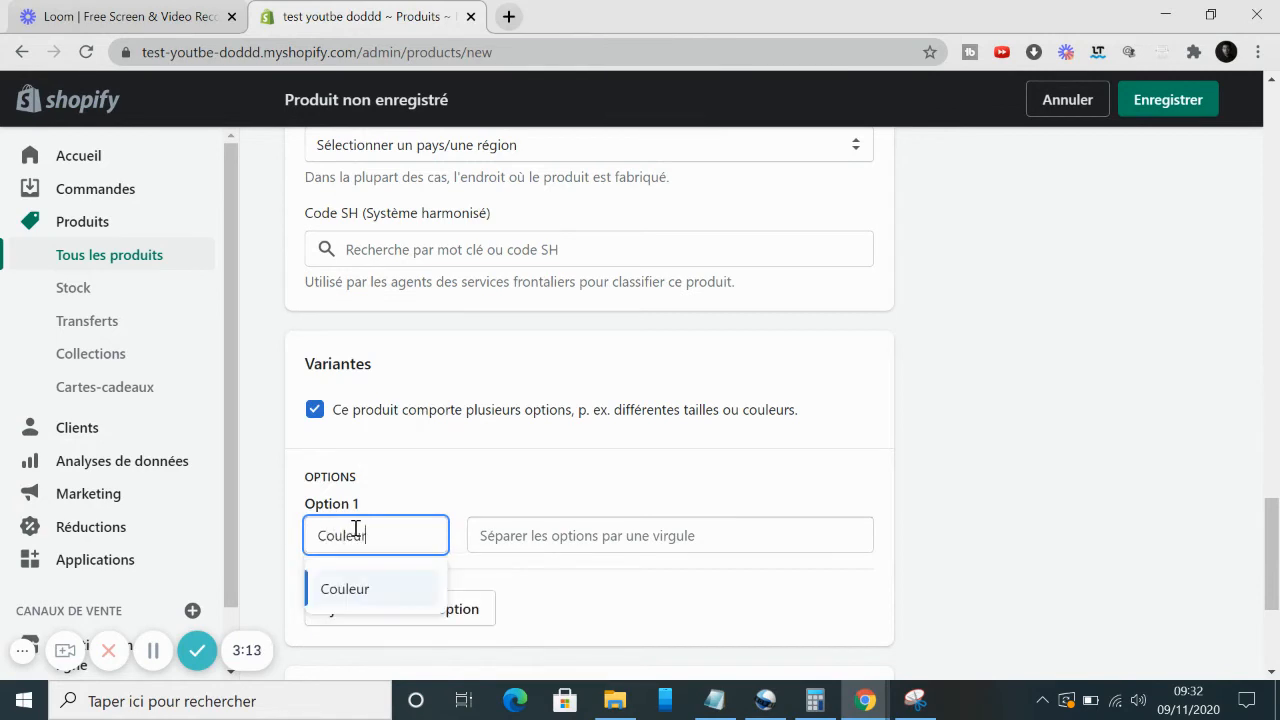
- Add "Marron" and "Bleu" as the values of the "Couleur" option
left_click(500, 545)
type("Ma")
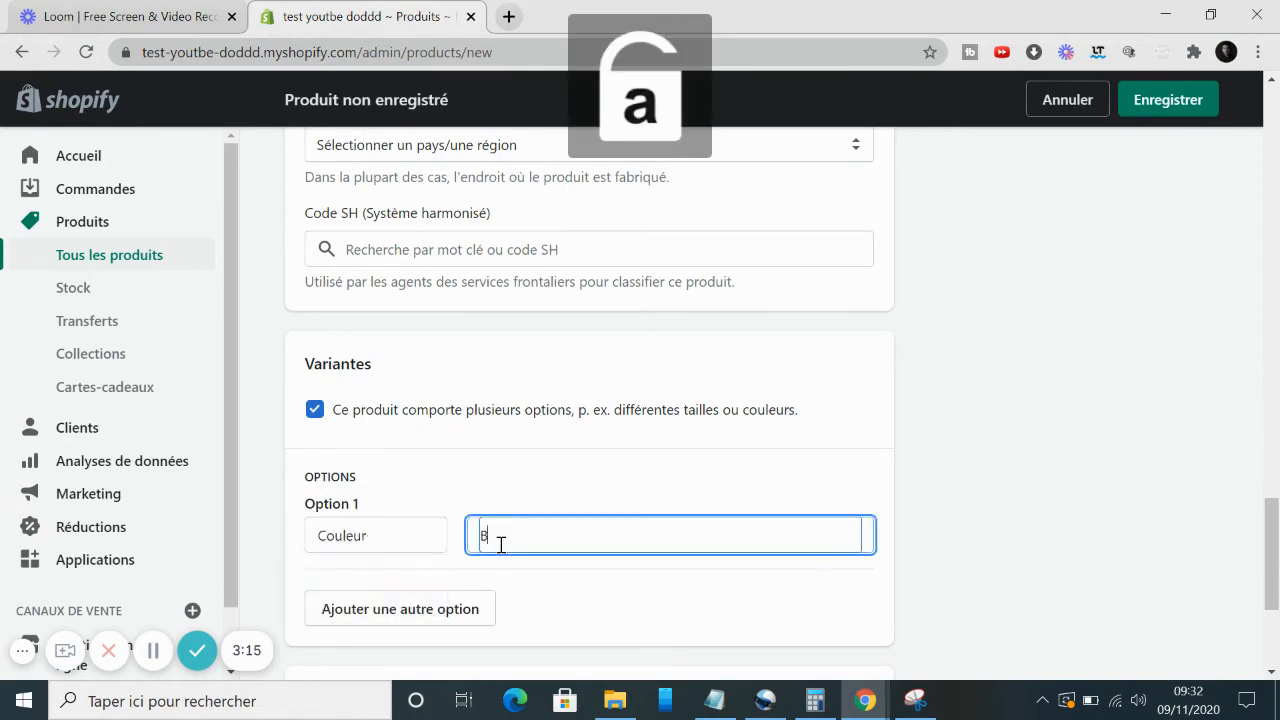
type("rron")
key("Return")
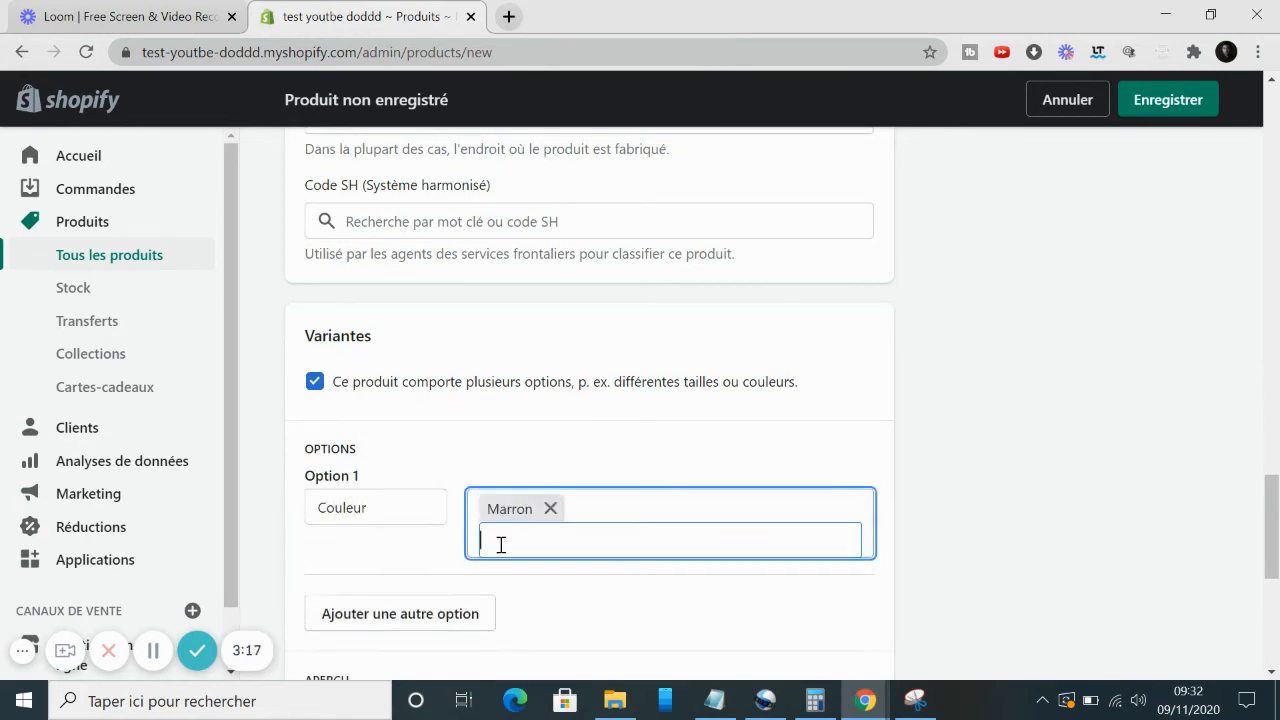
key("Caps_Lock")
type("B")
key("Caps_Lock")
type("le")
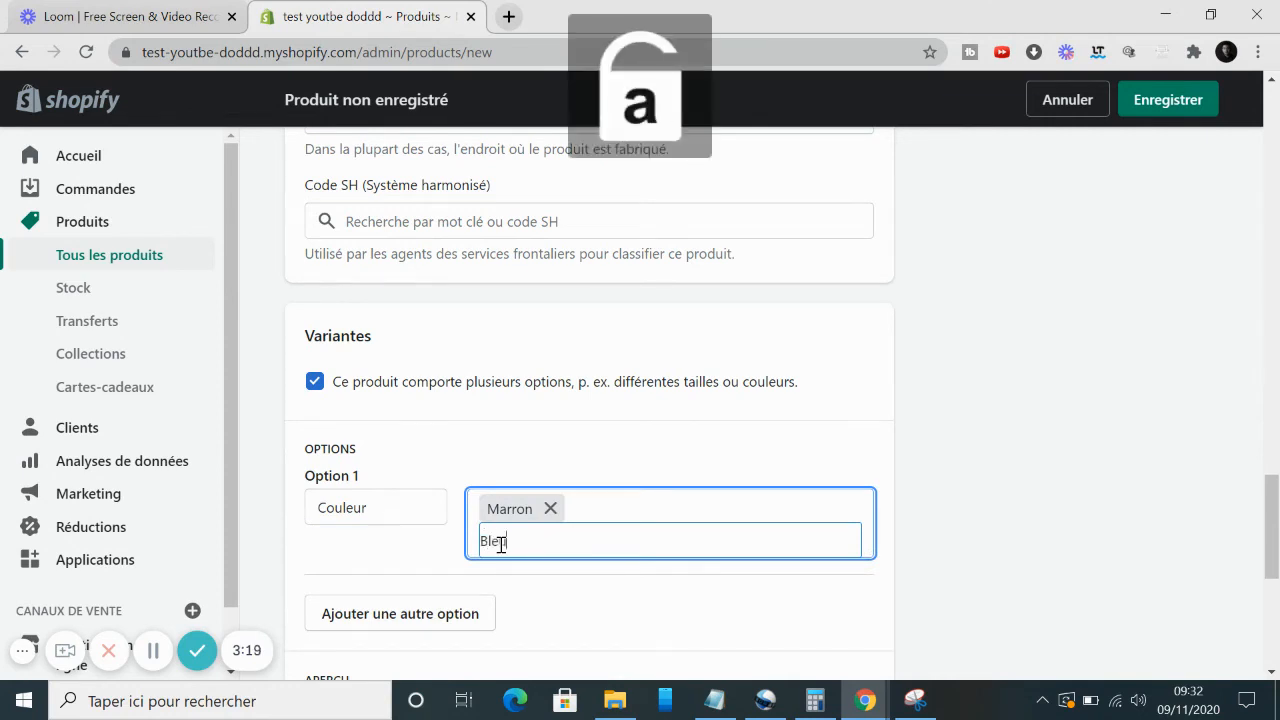
type("u")
key("Return")
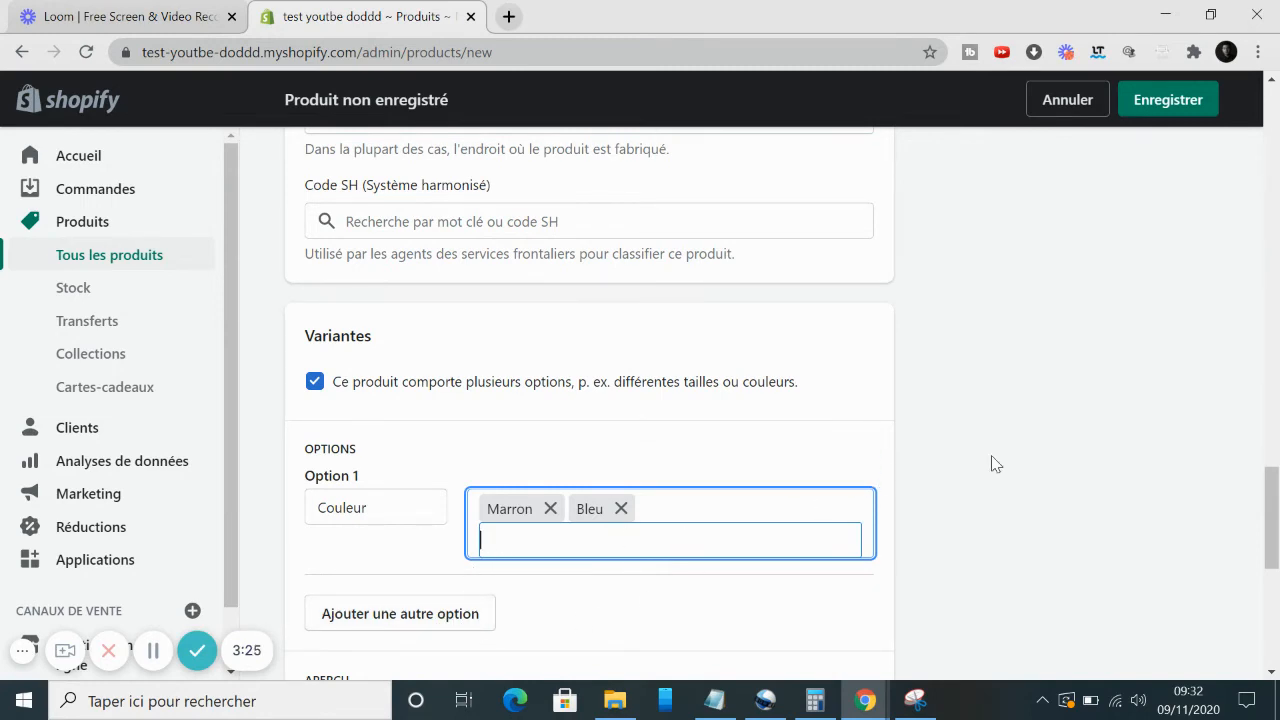
- Set the price of the "Marron" variant to 16,00 €
scroll(991, 463, "down", 4)
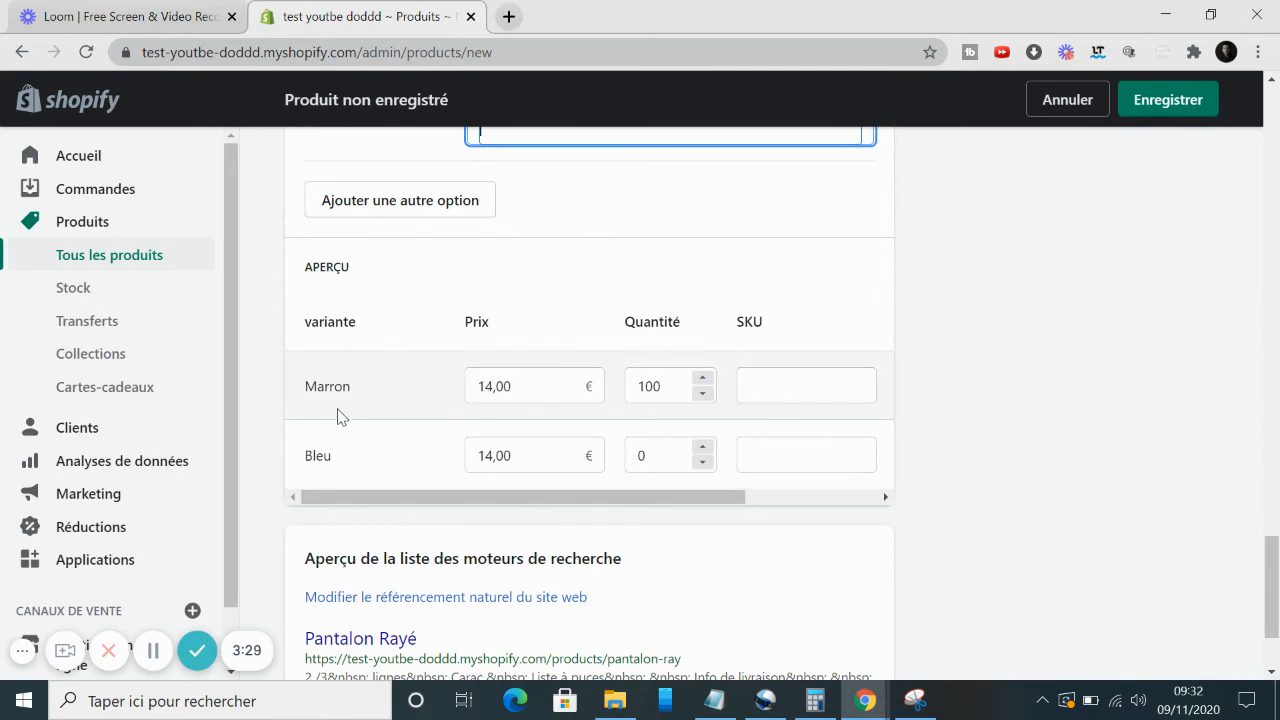
left_click(494, 388)
key("BackSpace")
key("Caps_Lock")
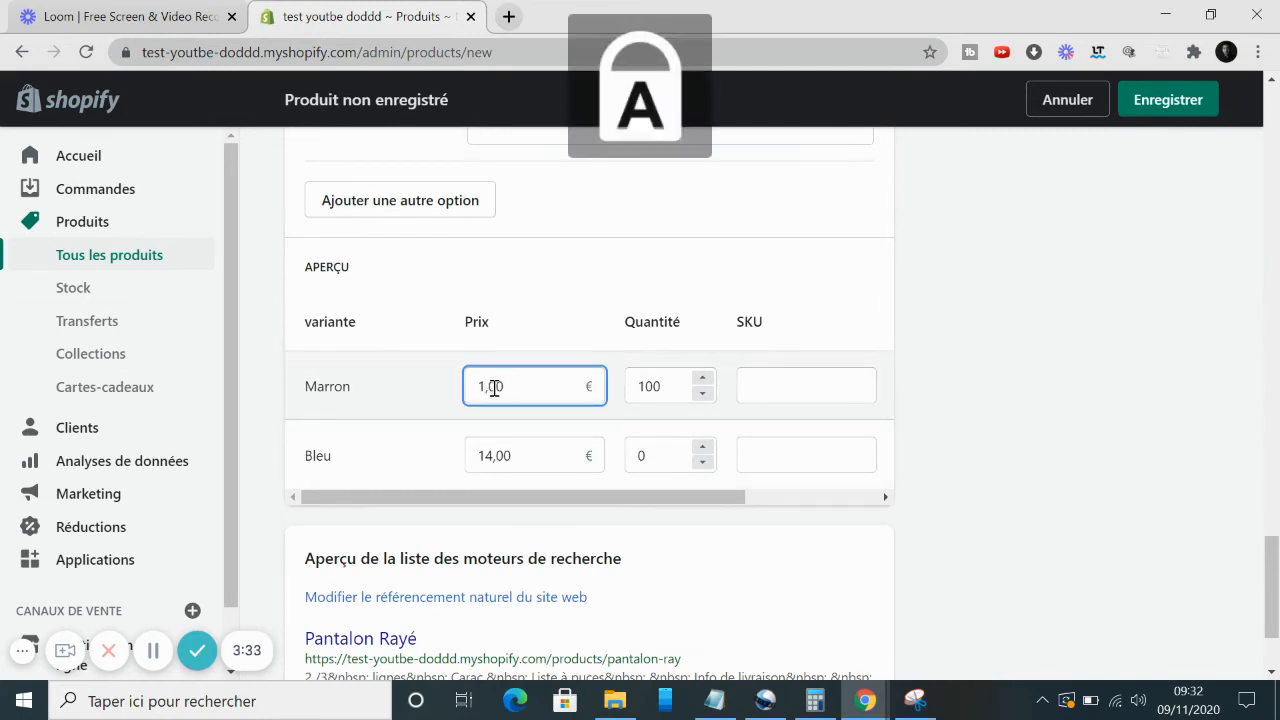
type("6")
key("Caps_Lock")
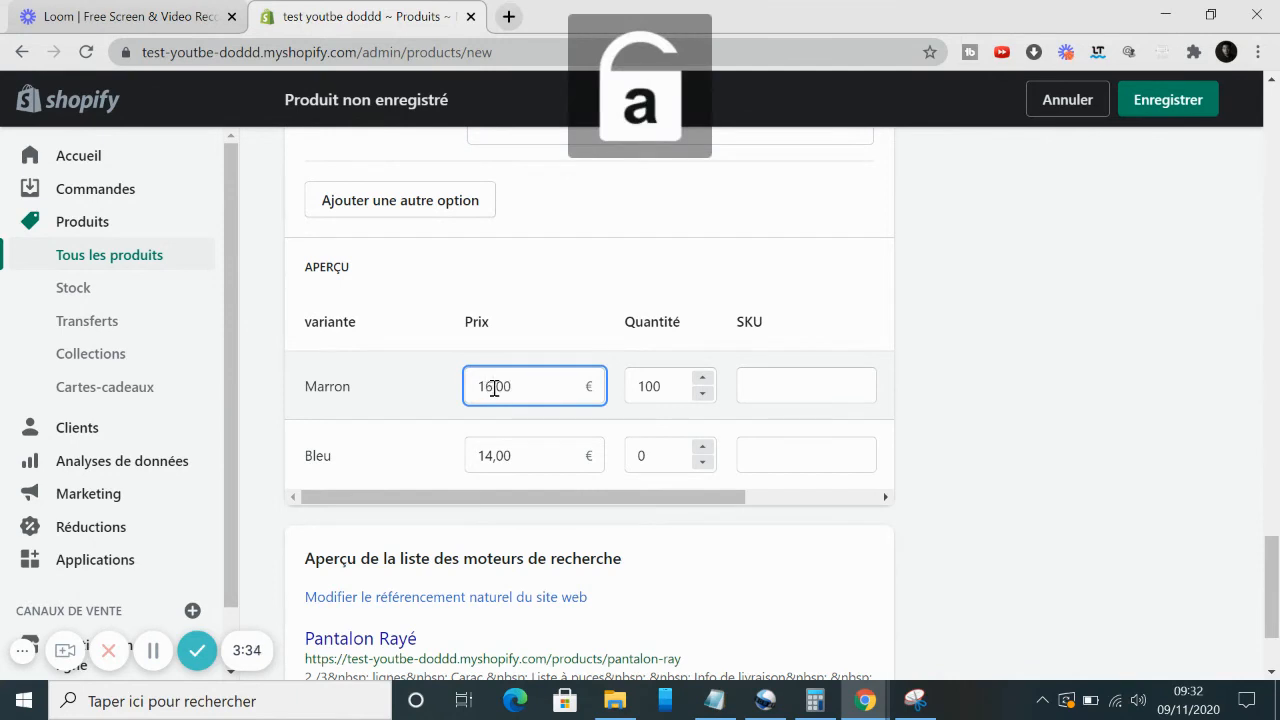
- Set the quantity of the "Marron" variant to 107
left_click(670, 386)
key("BackSpace")
key("Caps_Lock")
type("7")
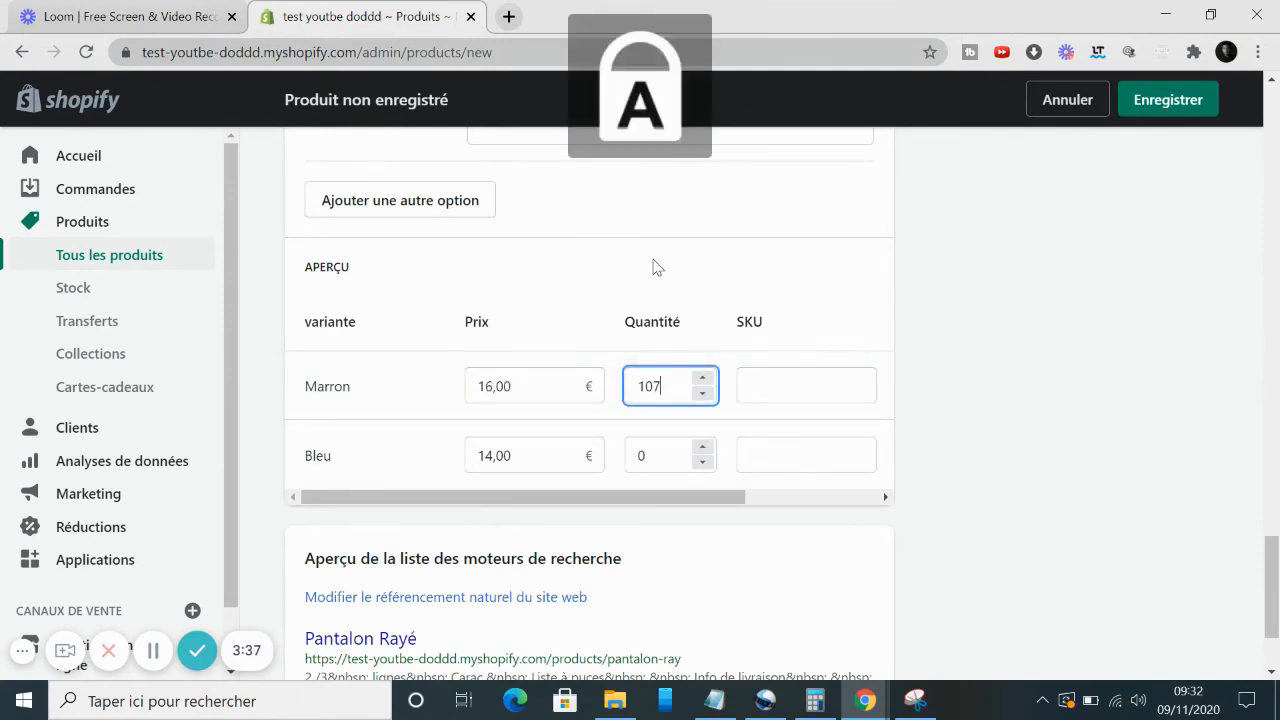
key("Caps_Lock")
left_click(1150, 472)
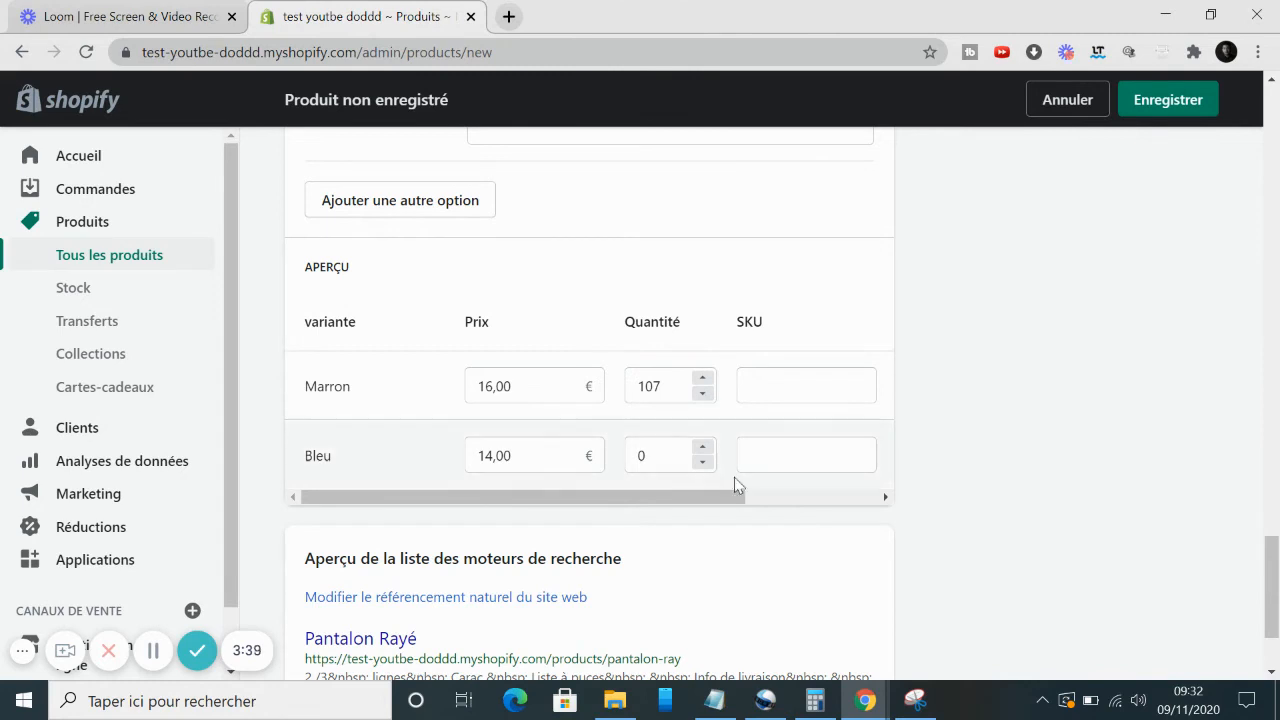
- Open the search engine listing for editing and review its page title, description and URL fields
scroll(937, 554, "down", 2)
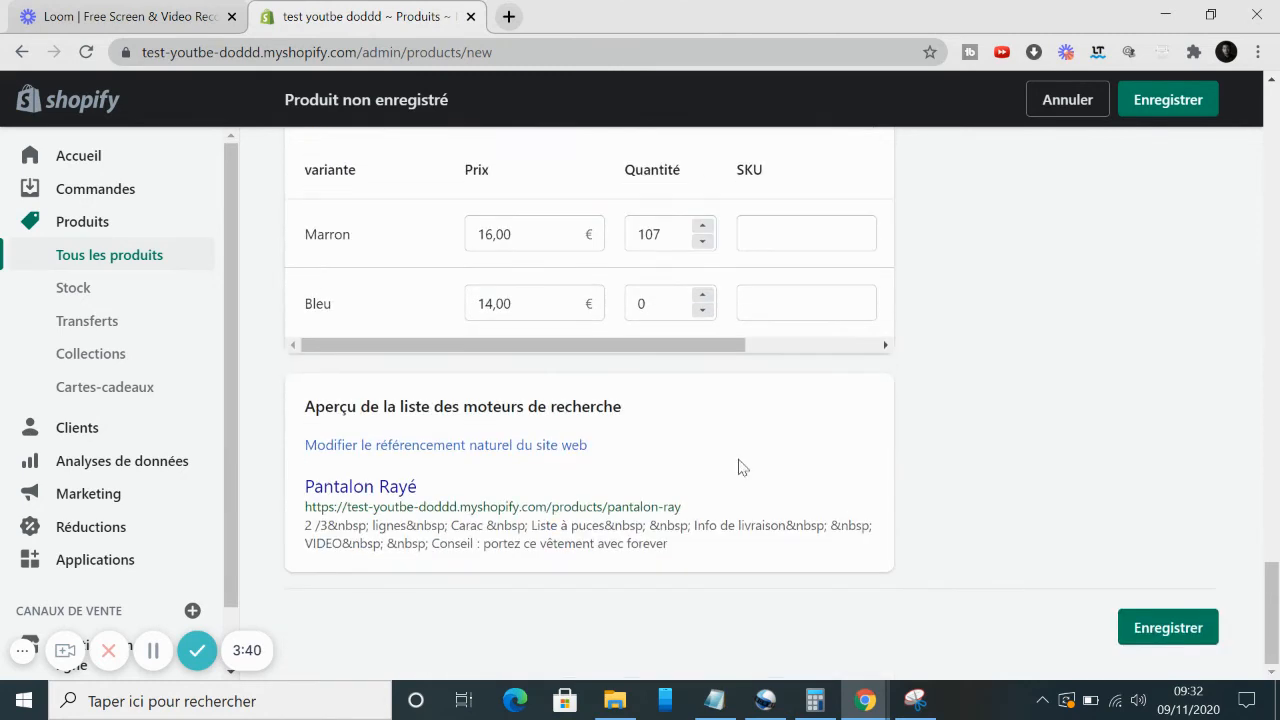
left_click(544, 447)
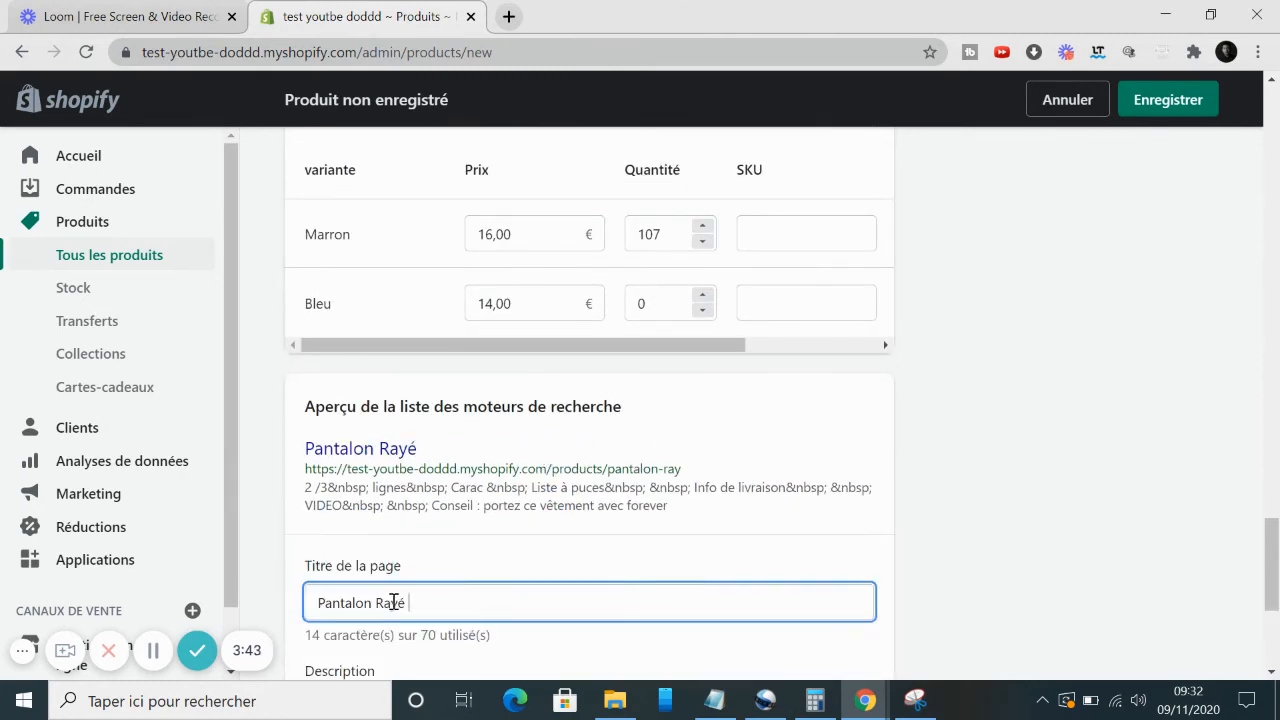
scroll(503, 530, "down", 3)
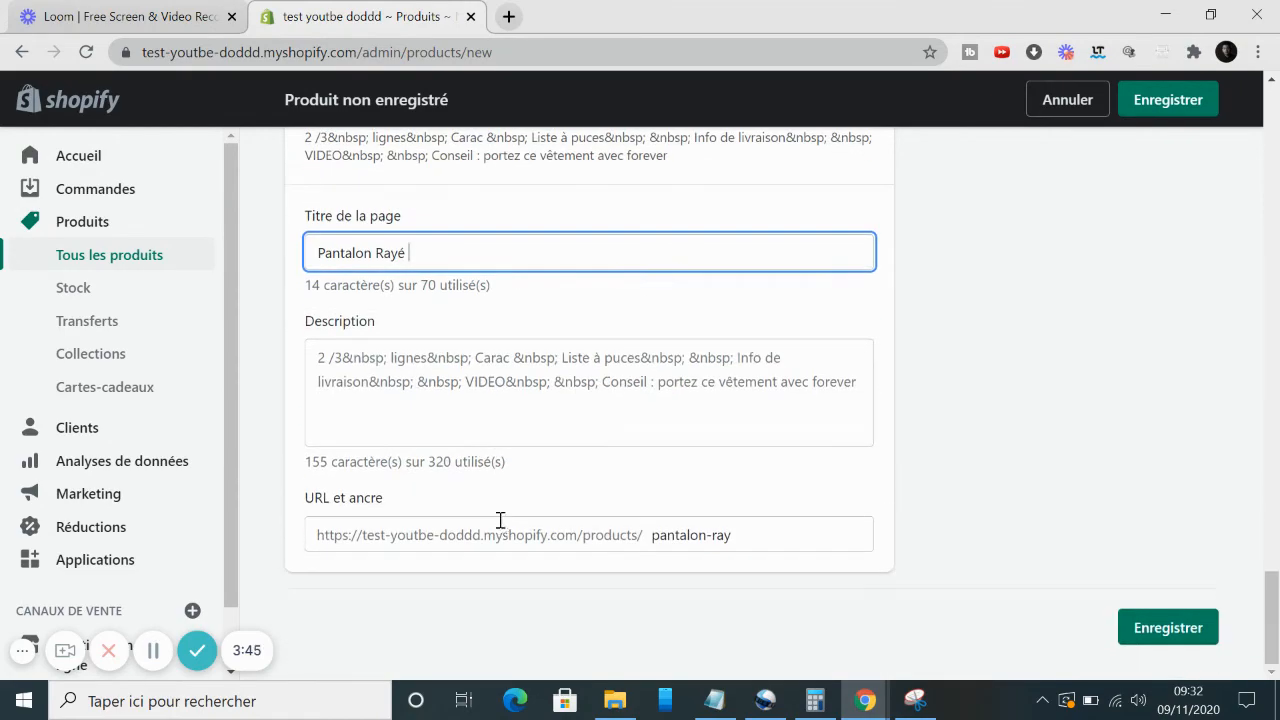
- Review the product's organisation fields and show the list of collections it can be added to
scroll(1049, 349, "up", 10)
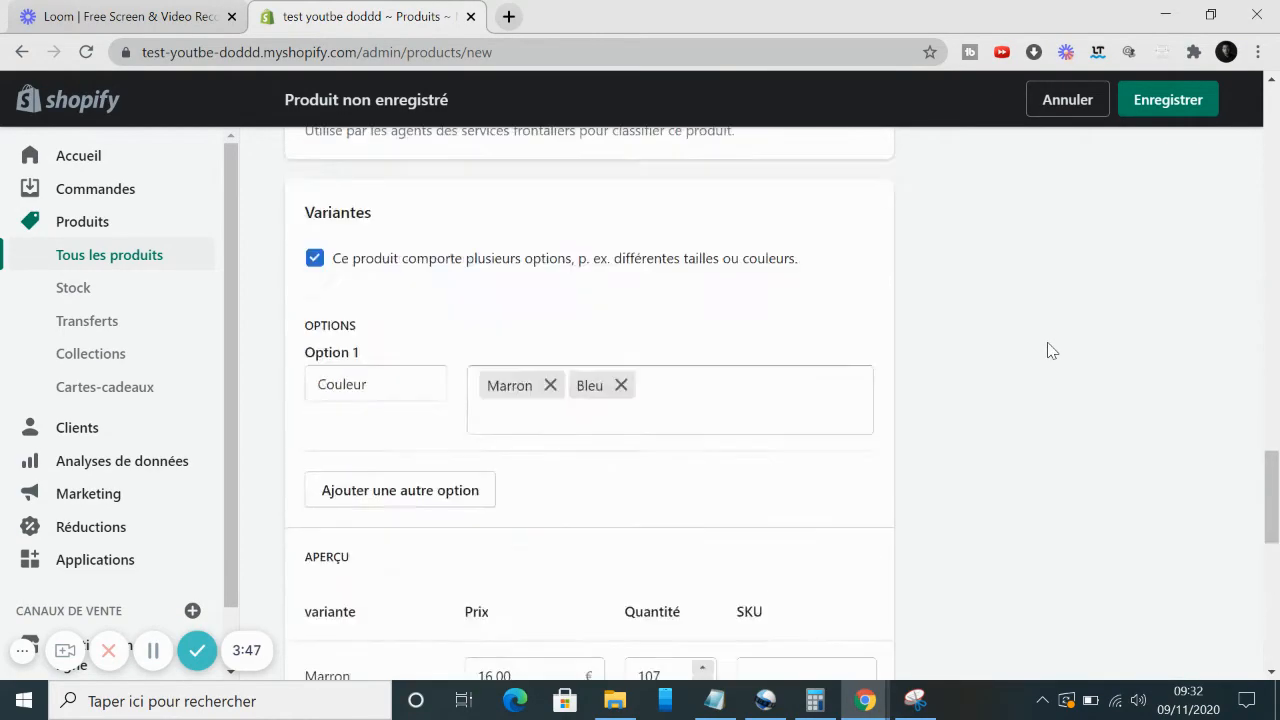
scroll(1049, 349, "up", 5)
scroll(1049, 349, "down", 2)
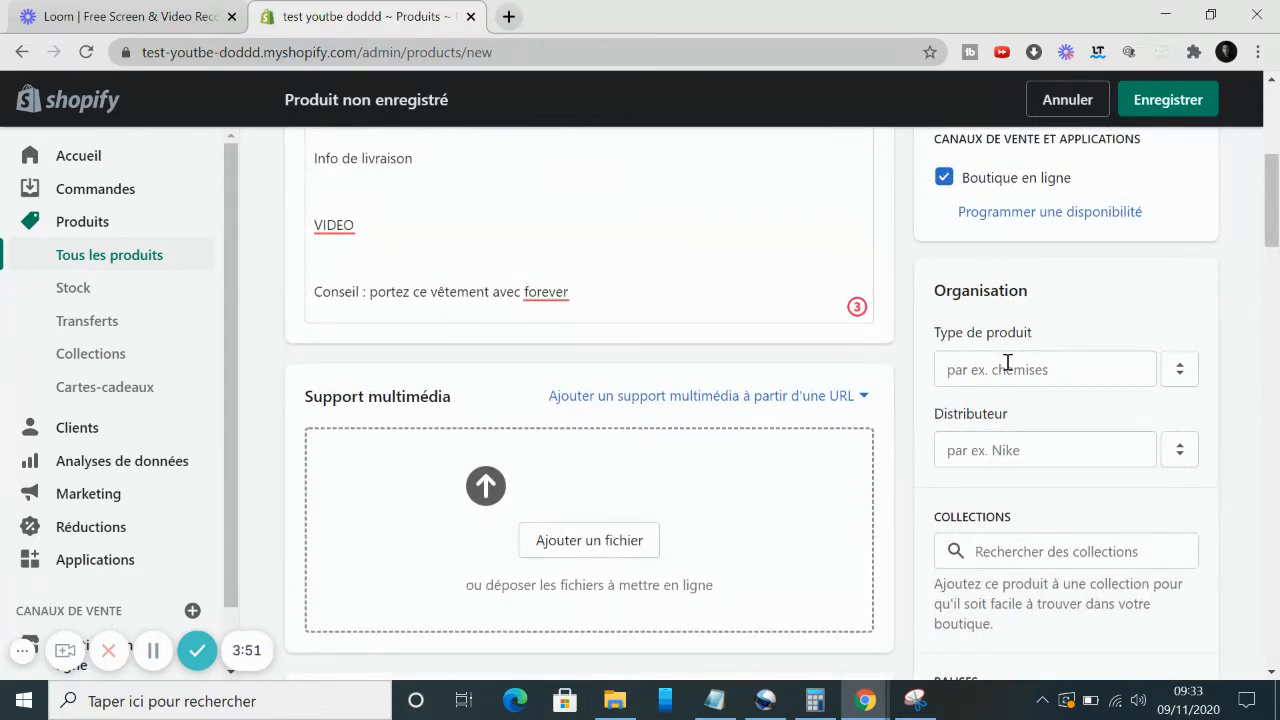
scroll(1015, 395, "down", 1)
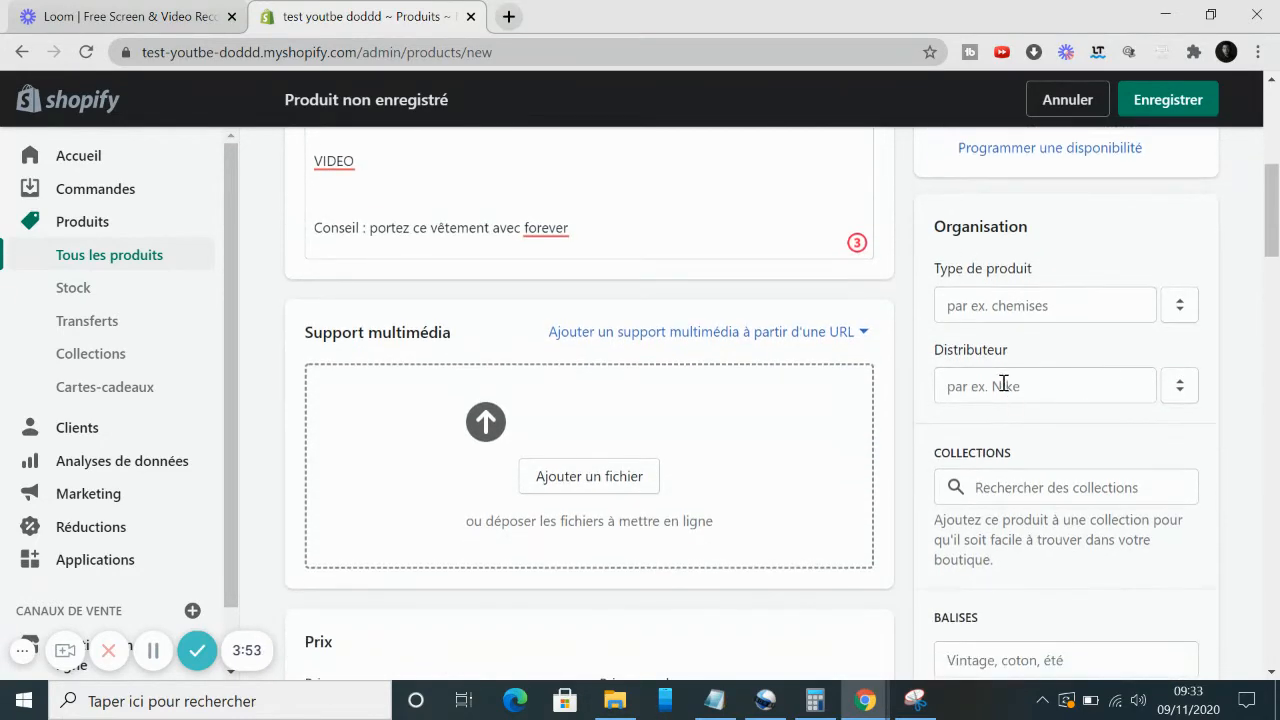
scroll(1066, 411, "down", 1)
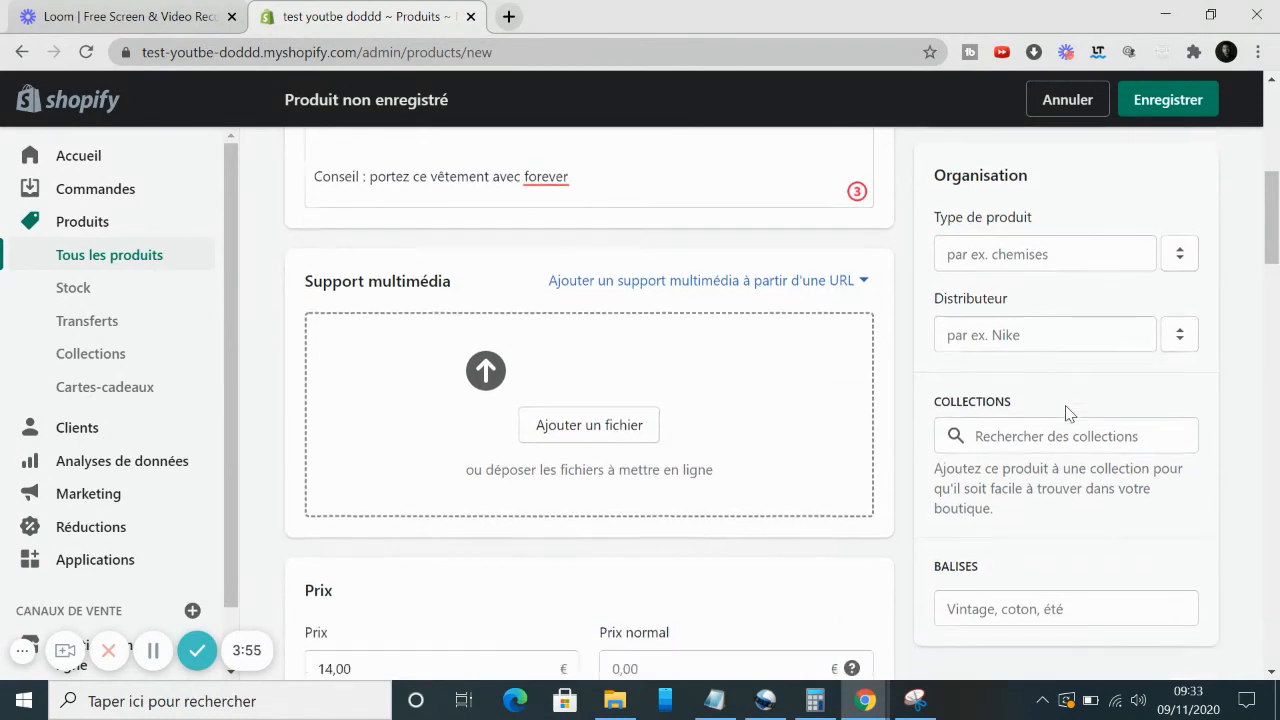
left_click(1066, 397)
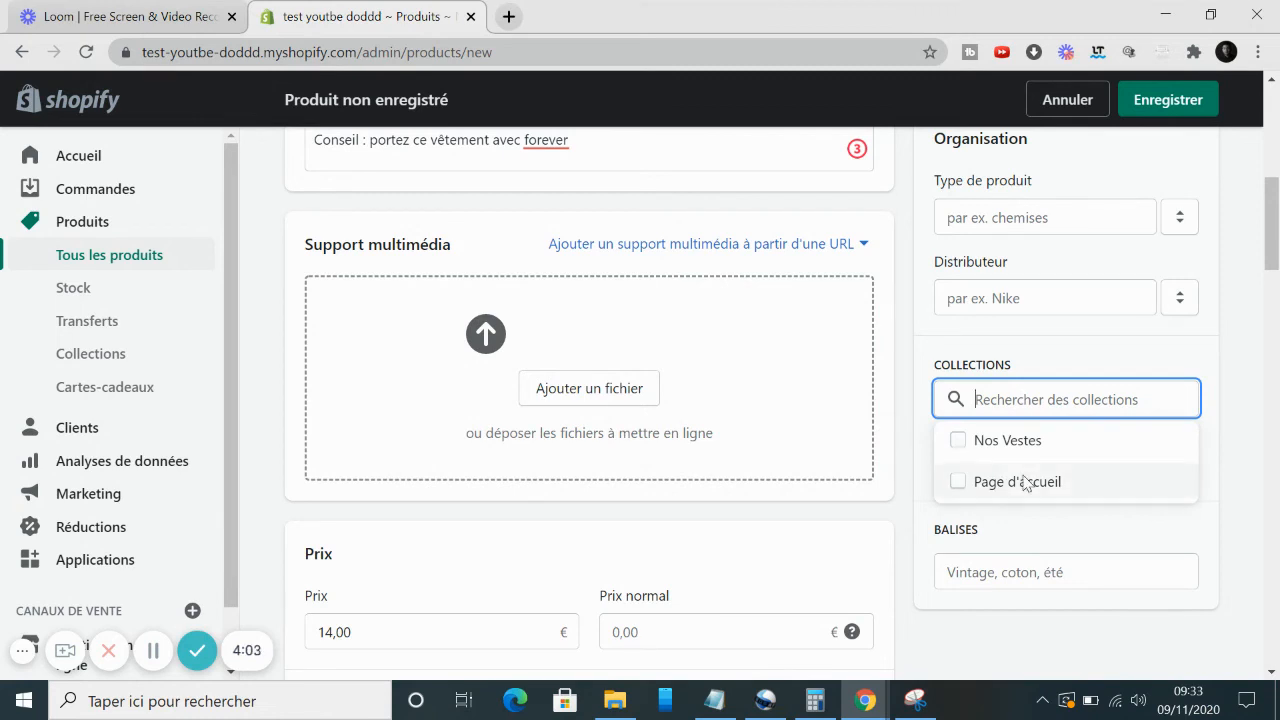
scroll(1010, 480, "down", 1)
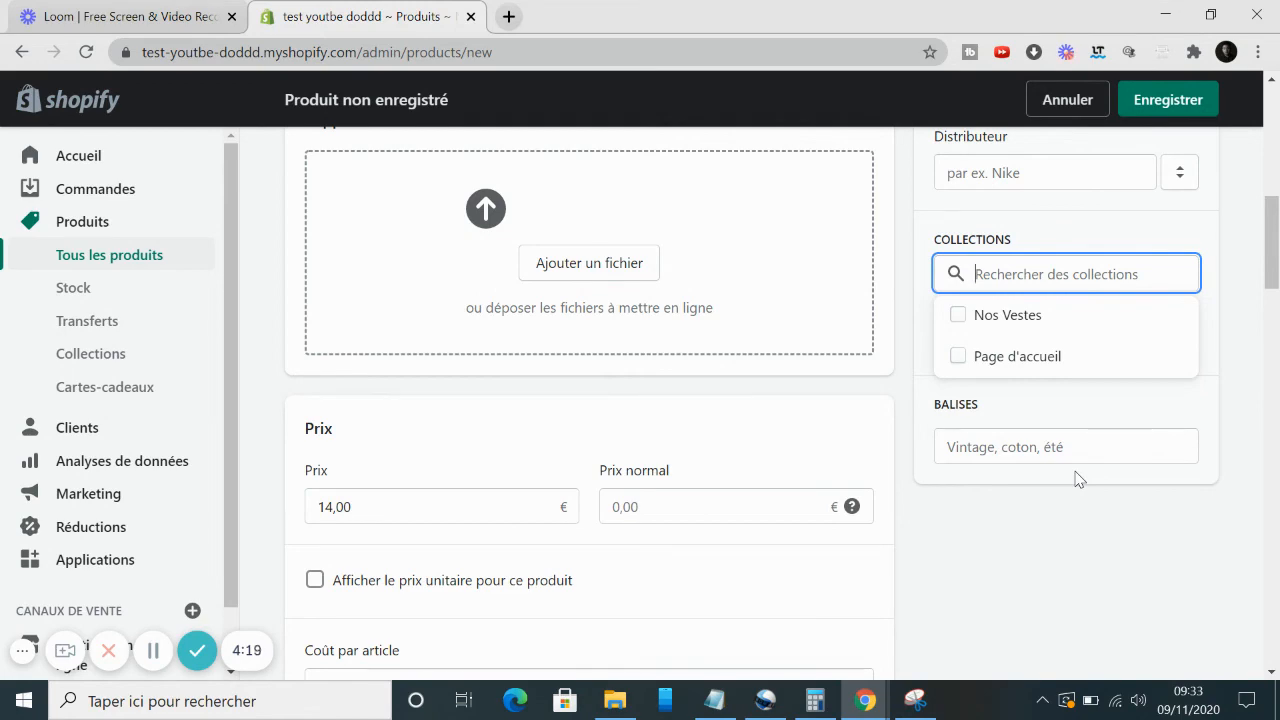
- Review the product's status and its sales channel availability settings
scroll(1077, 478, "up", 8)
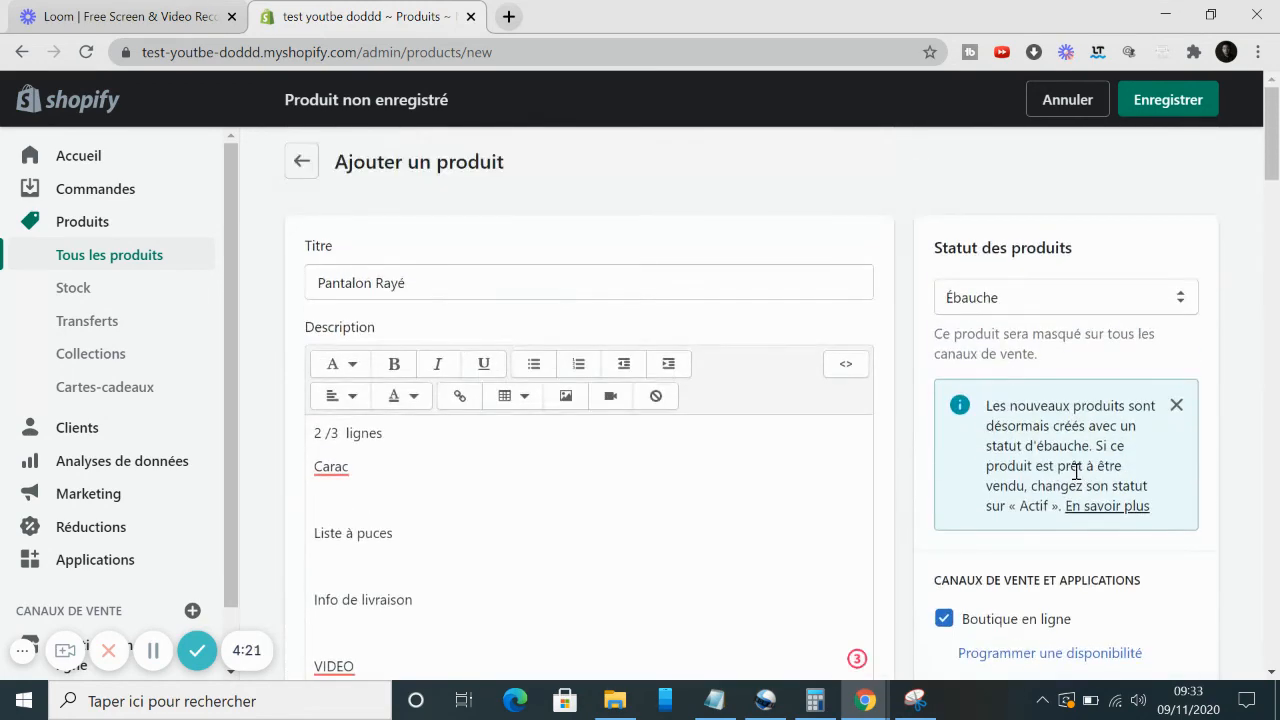
scroll(1071, 585, "down", 1)
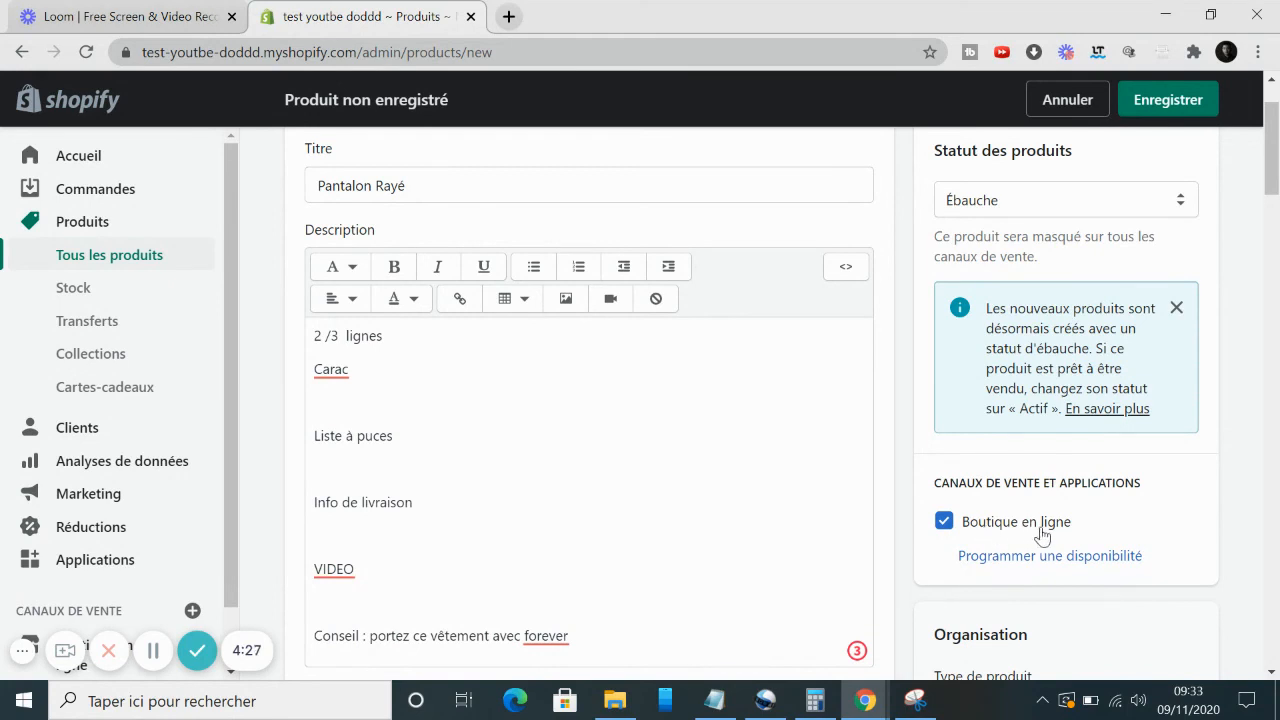
scroll(940, 385, "up", 1)
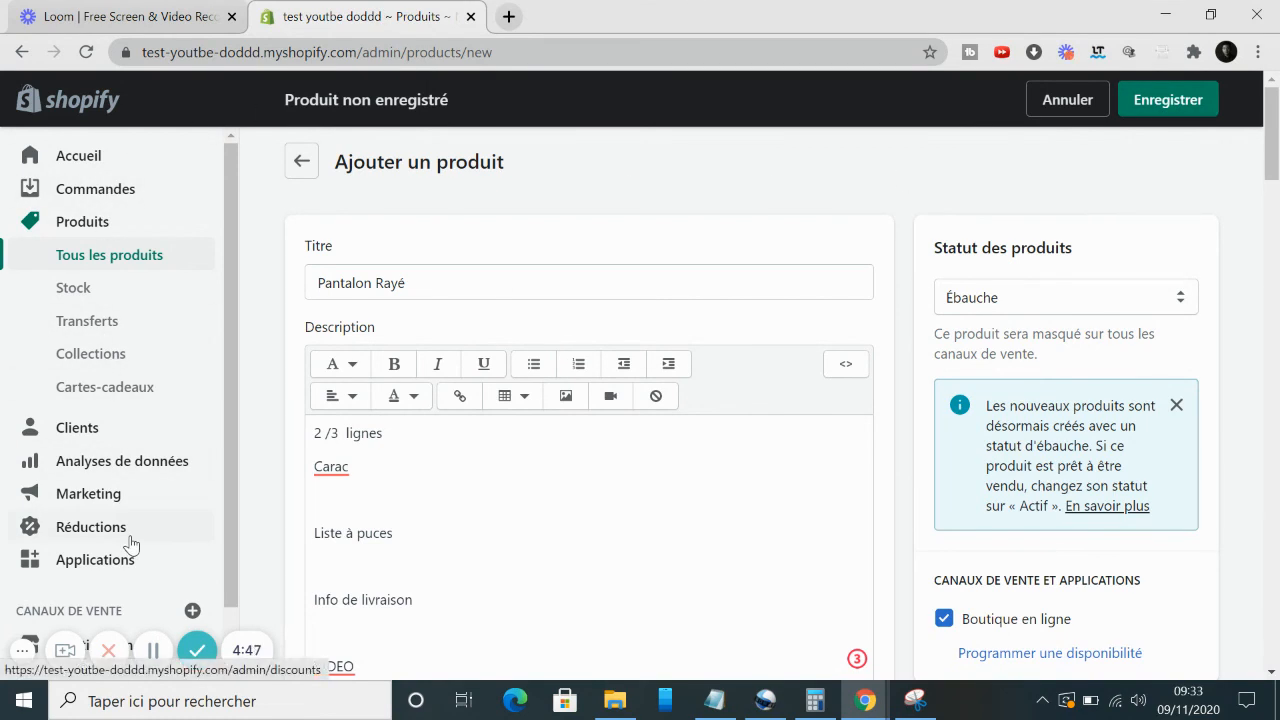
scroll(131, 543, "down", 1)
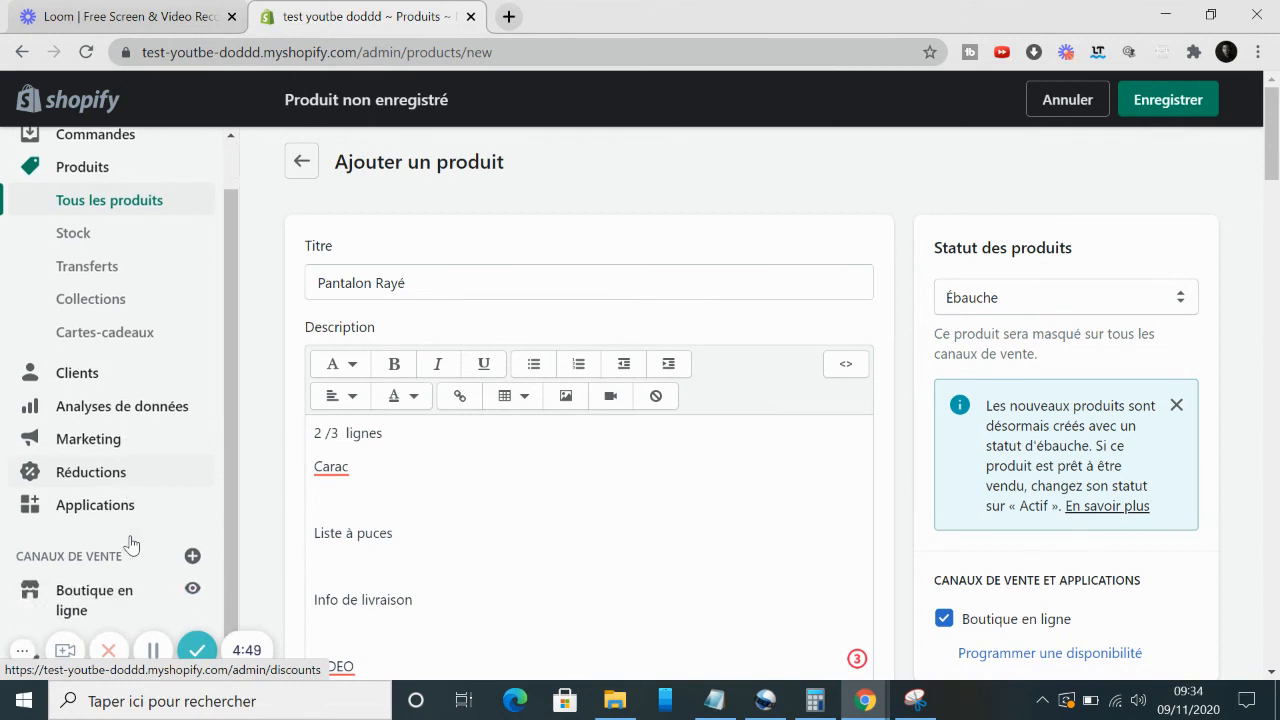